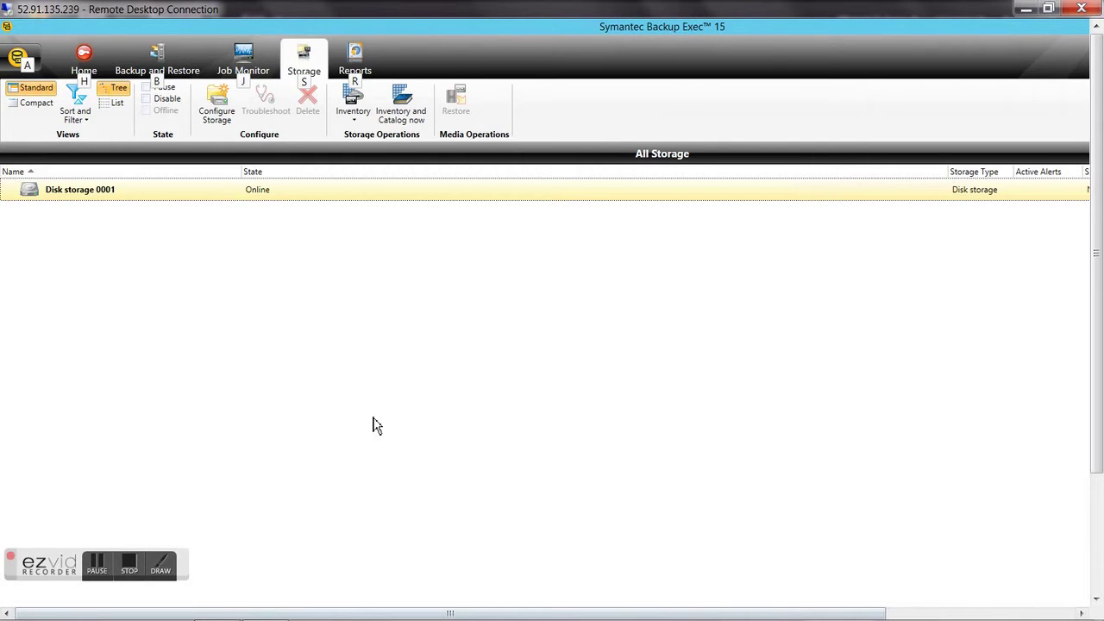
Switch to the Firefox AWS console and open the S3 service under Storage & Content Delivery
left_click(394, 388)
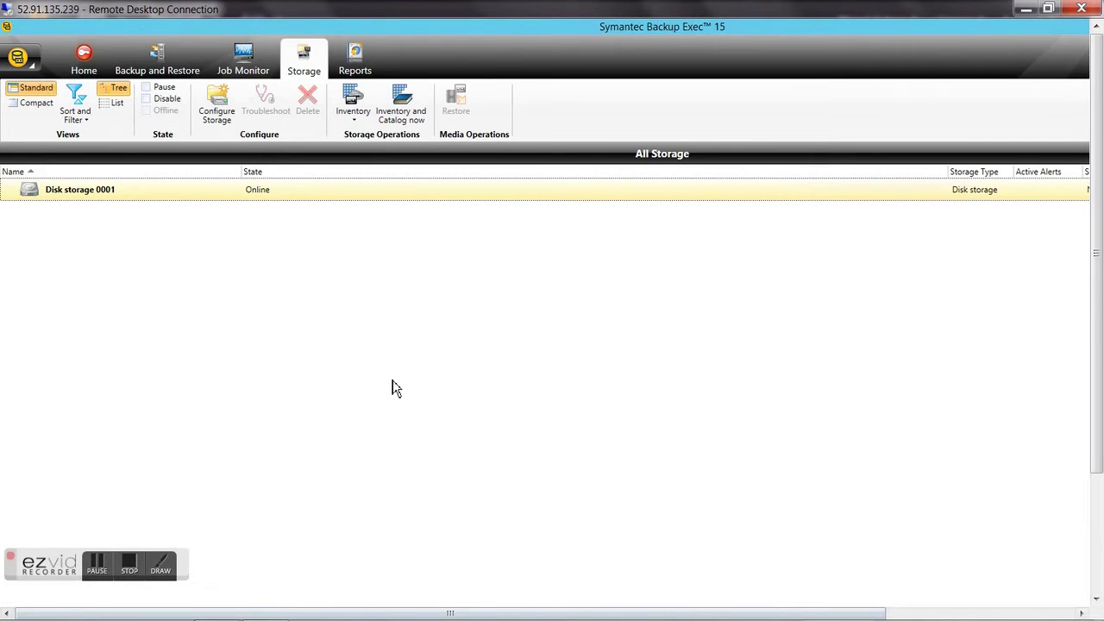
key("alt+Tab")
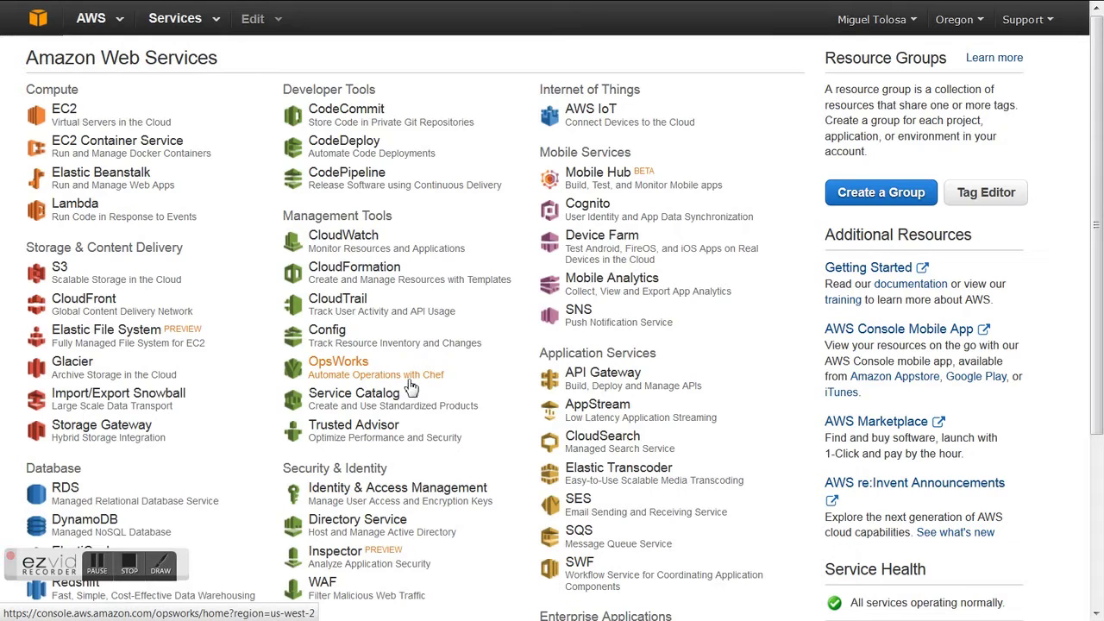
left_click(75, 275)
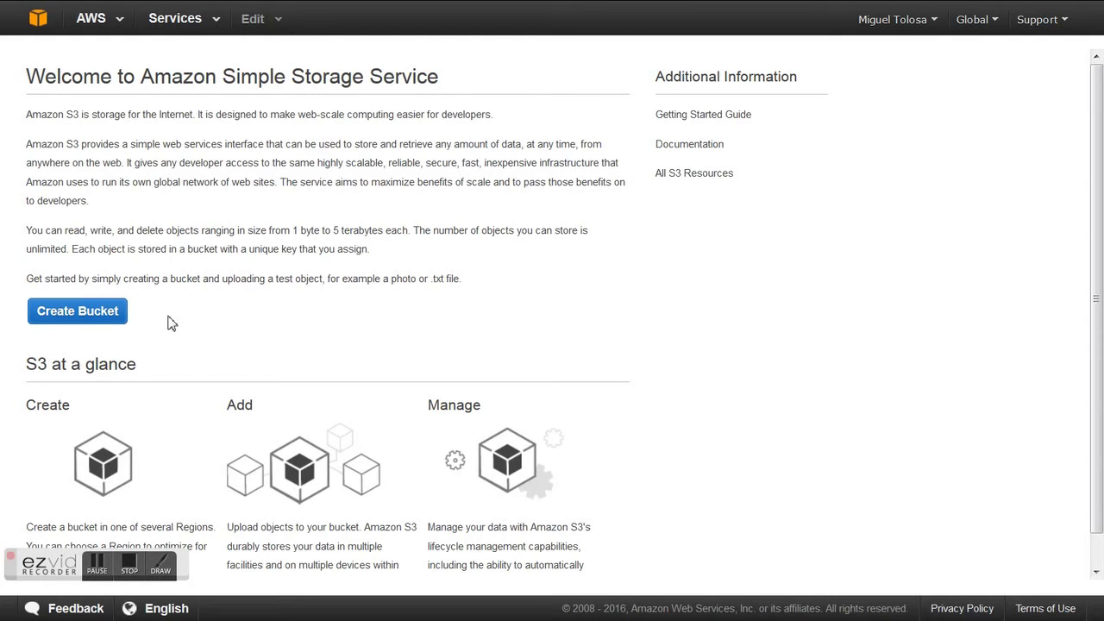
Create a bucket named 'veritas-bucket', and after the conflict error retry as 'veritas-bucket-new'
left_click(93, 317)
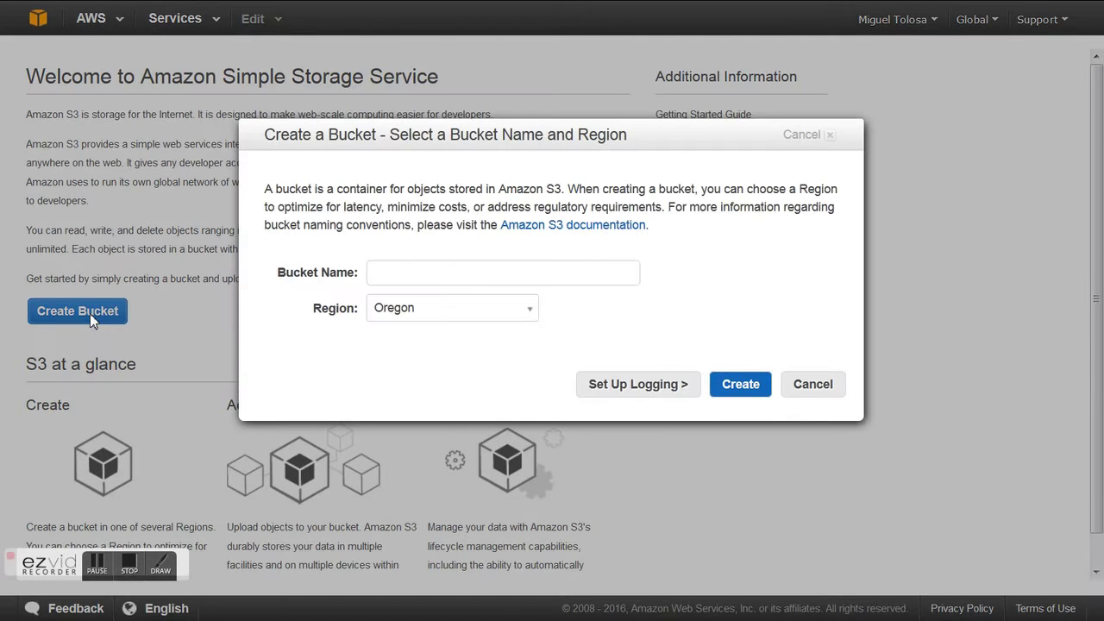
left_click(446, 277)
type("veritas-bucket")
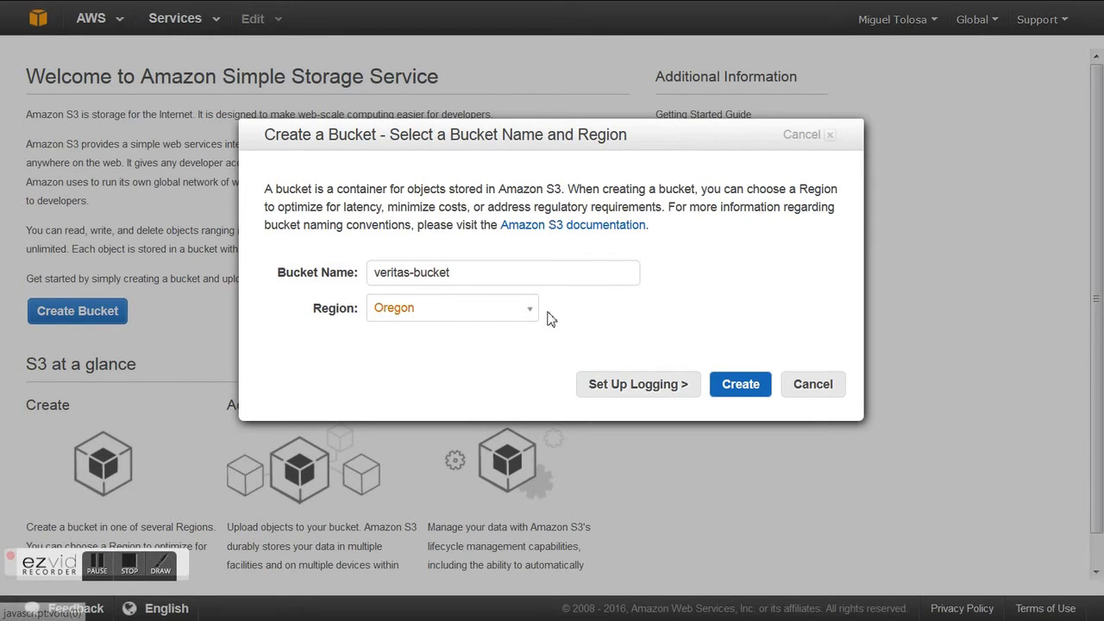
left_click(752, 385)
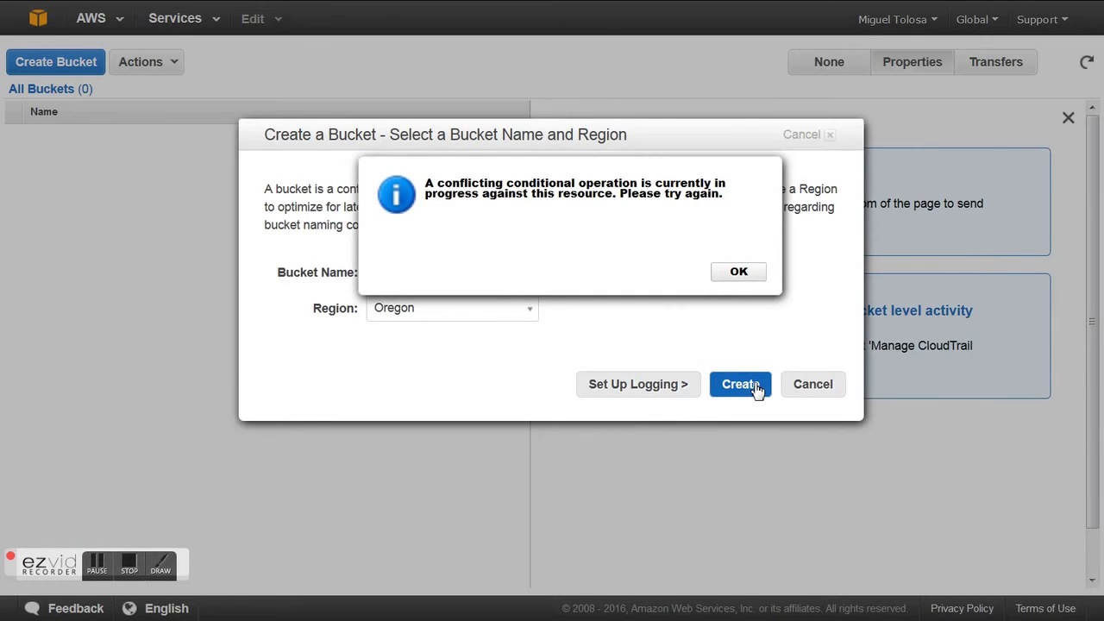
left_click(742, 276)
type("-new")
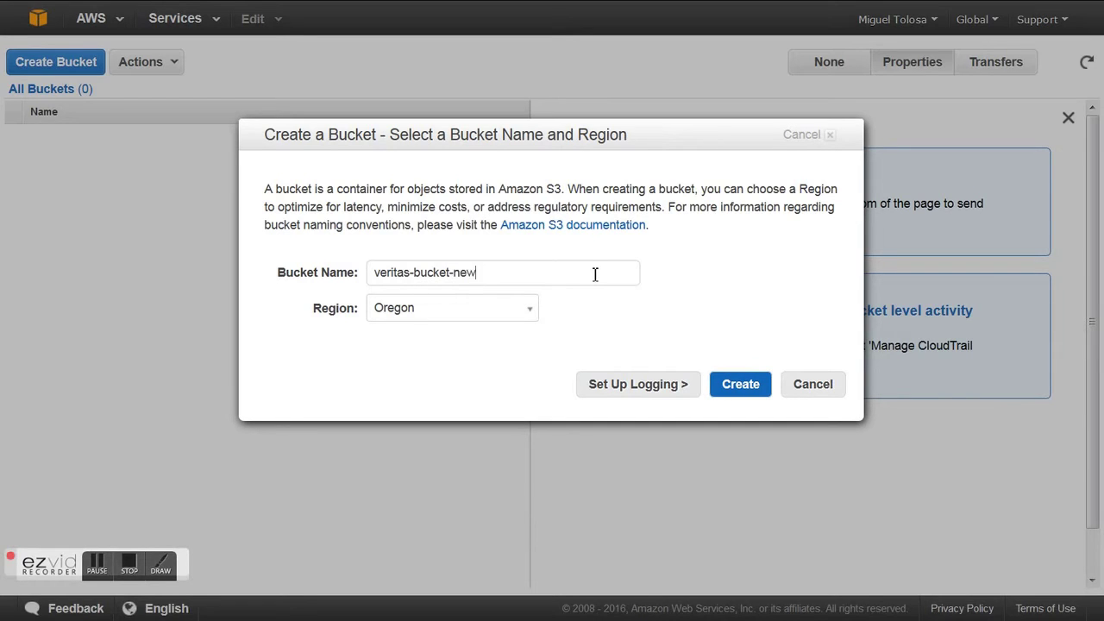
left_click(743, 385)
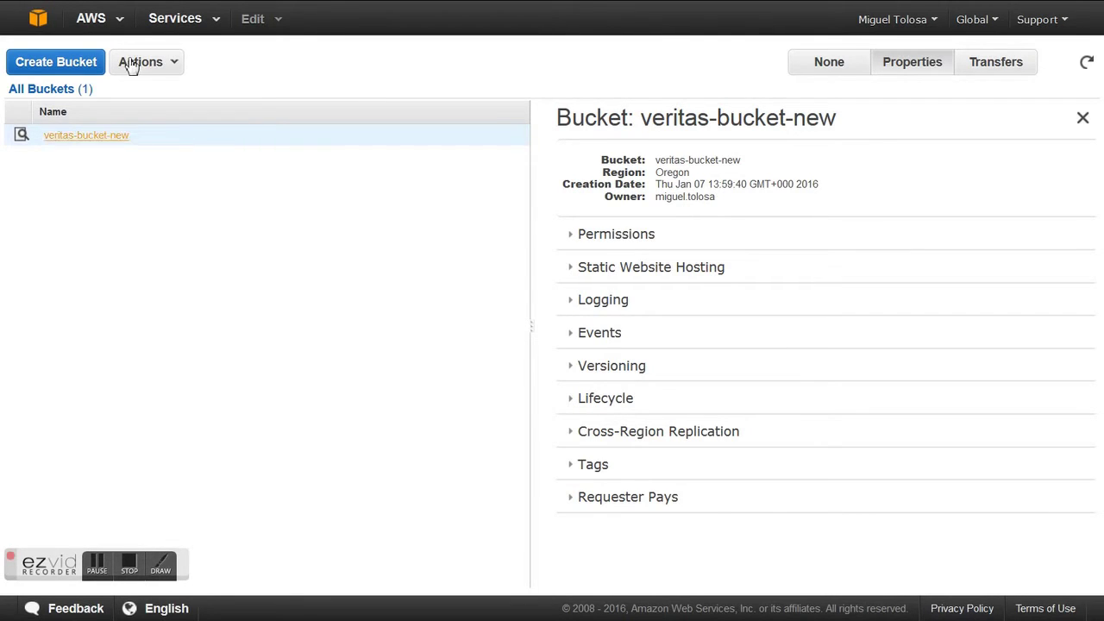
In Identity & Access Management, create user 'veritas' with an access key and close the wizard
left_click(45, 28)
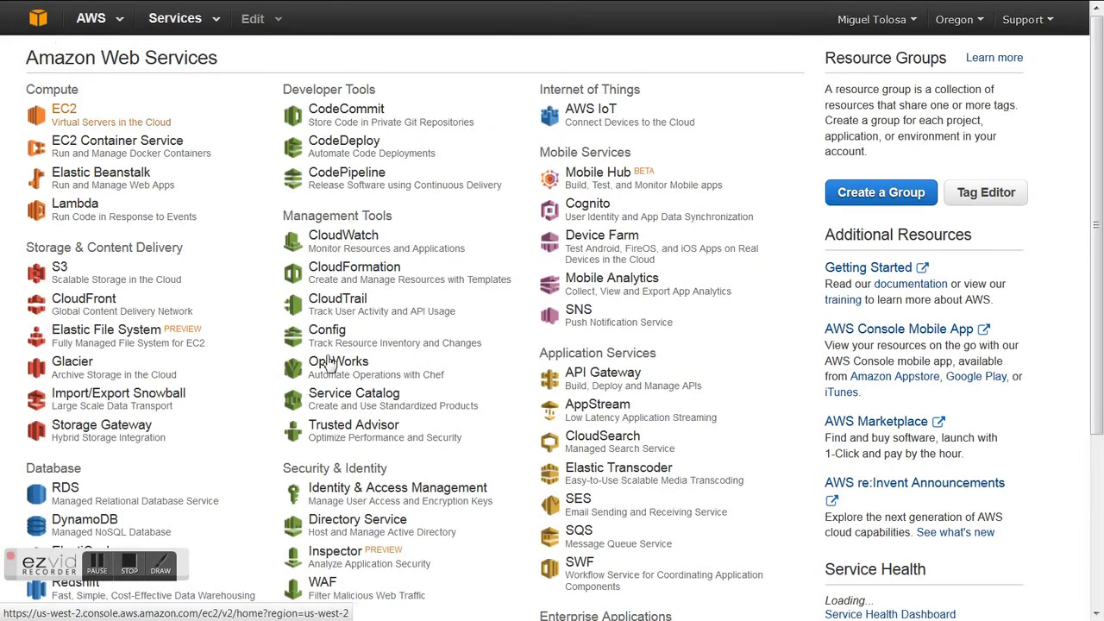
left_click(395, 504)
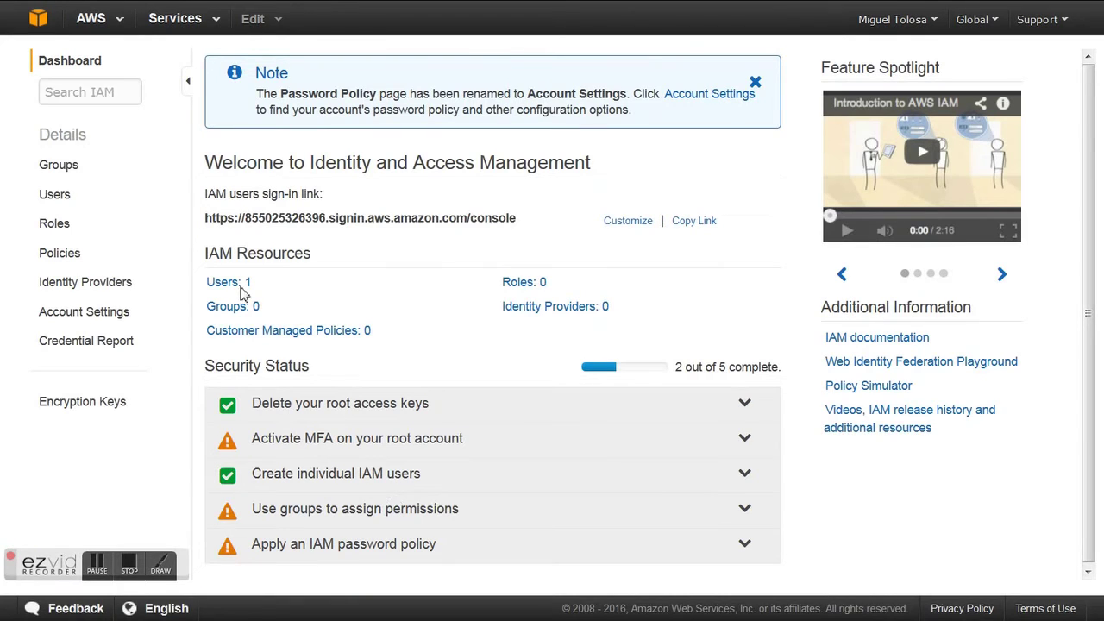
left_click(71, 200)
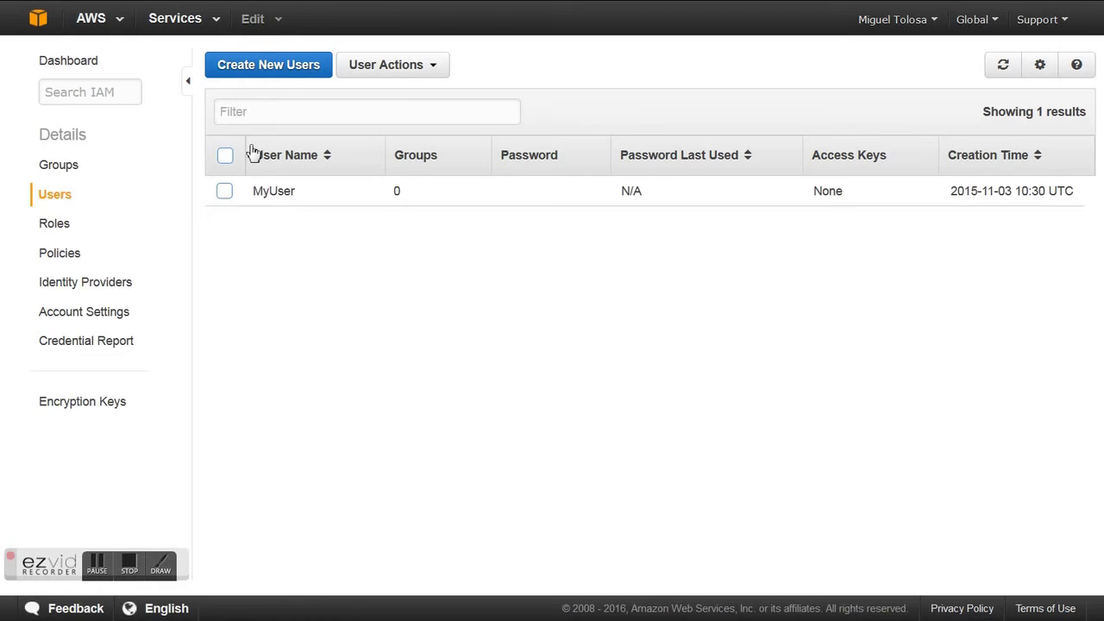
left_click(299, 74)
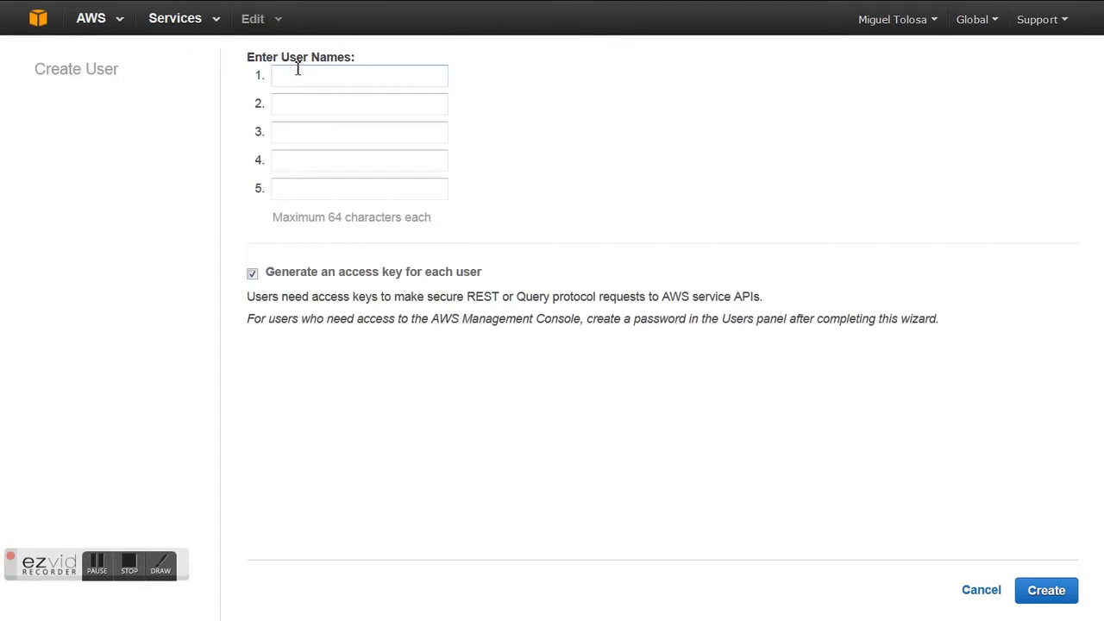
type("veritas")
left_click(1057, 592)
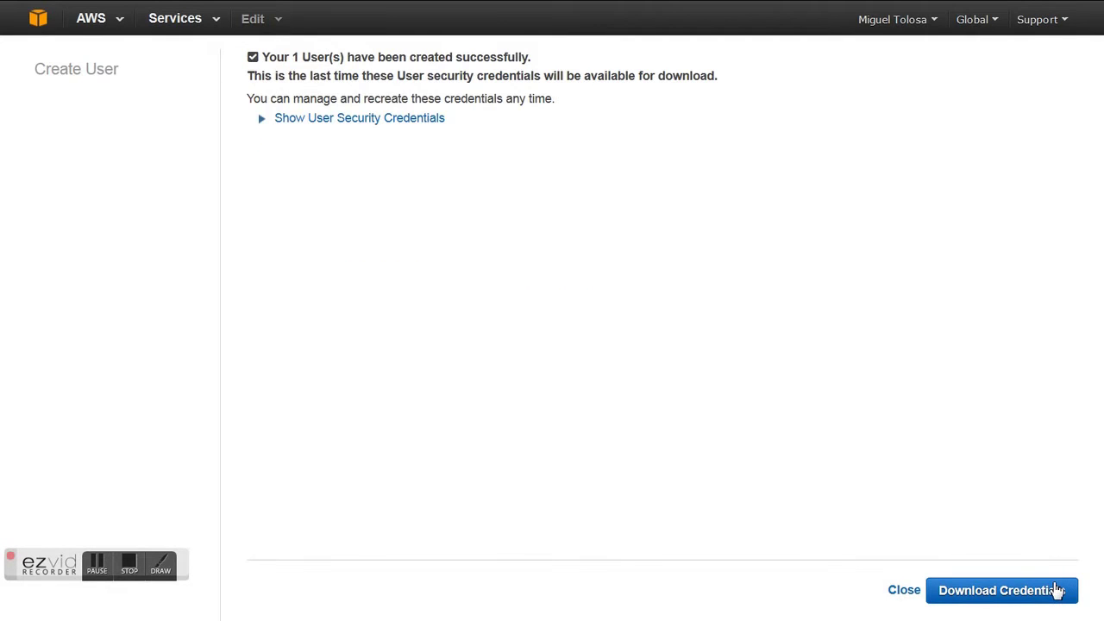
left_click(415, 121)
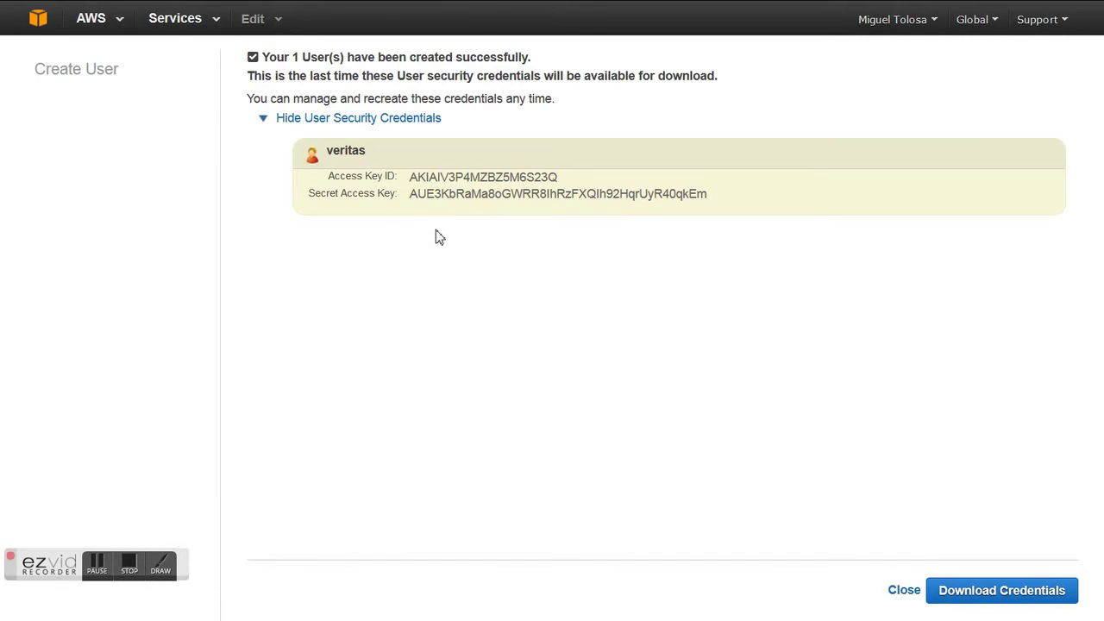
left_click(904, 592)
left_click(904, 592)
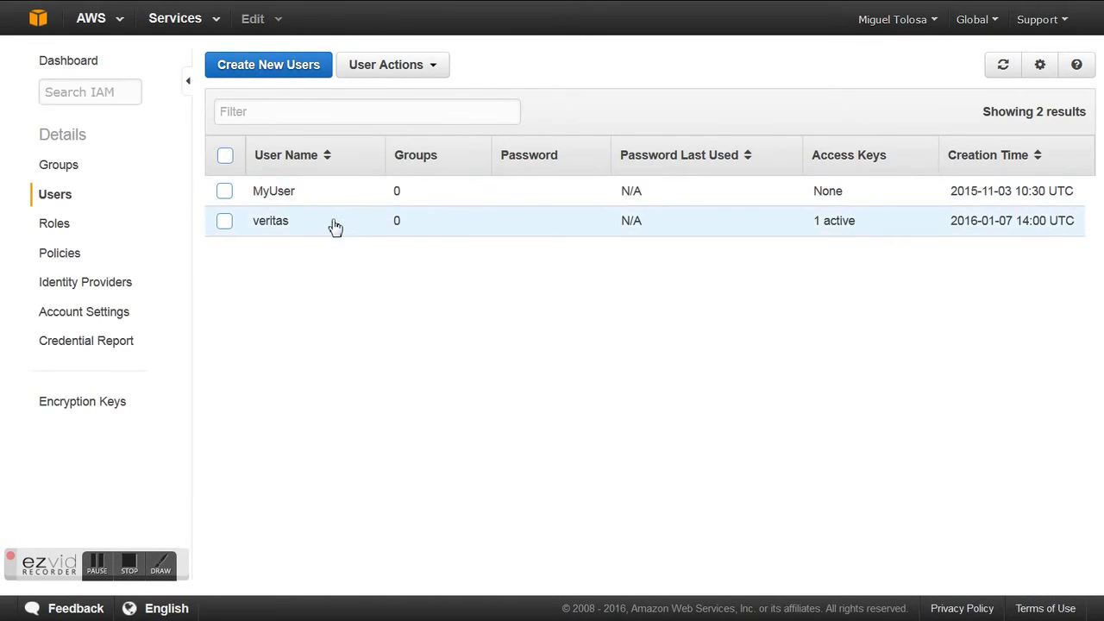
On user veritas's Permissions, filter policies by 's3' and attach AmazonS3FullAccess
left_click(285, 223)
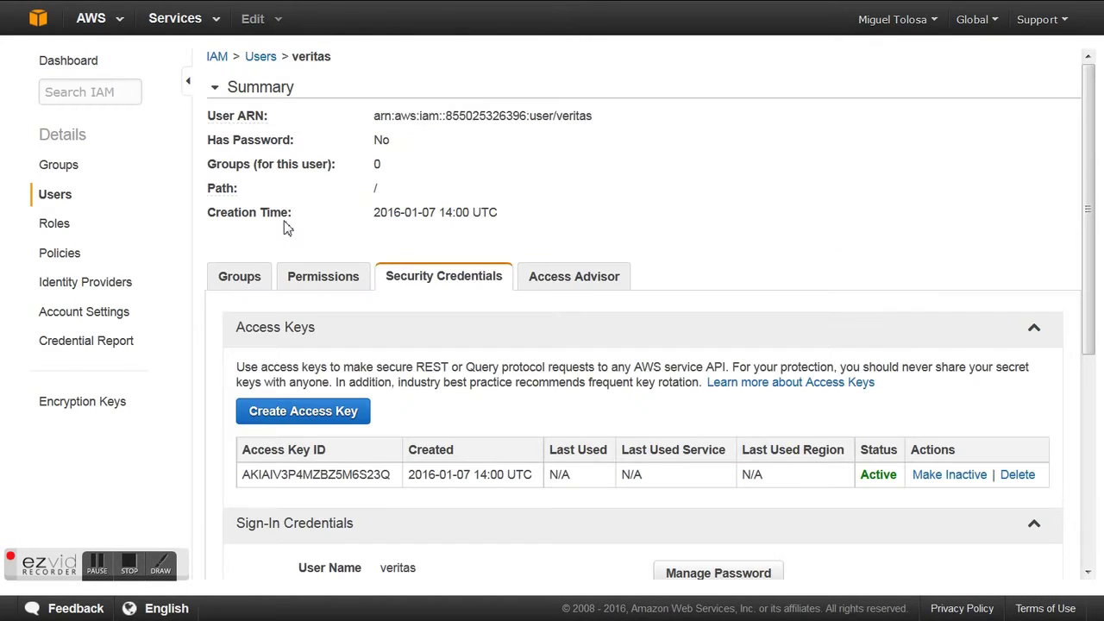
left_click(317, 289)
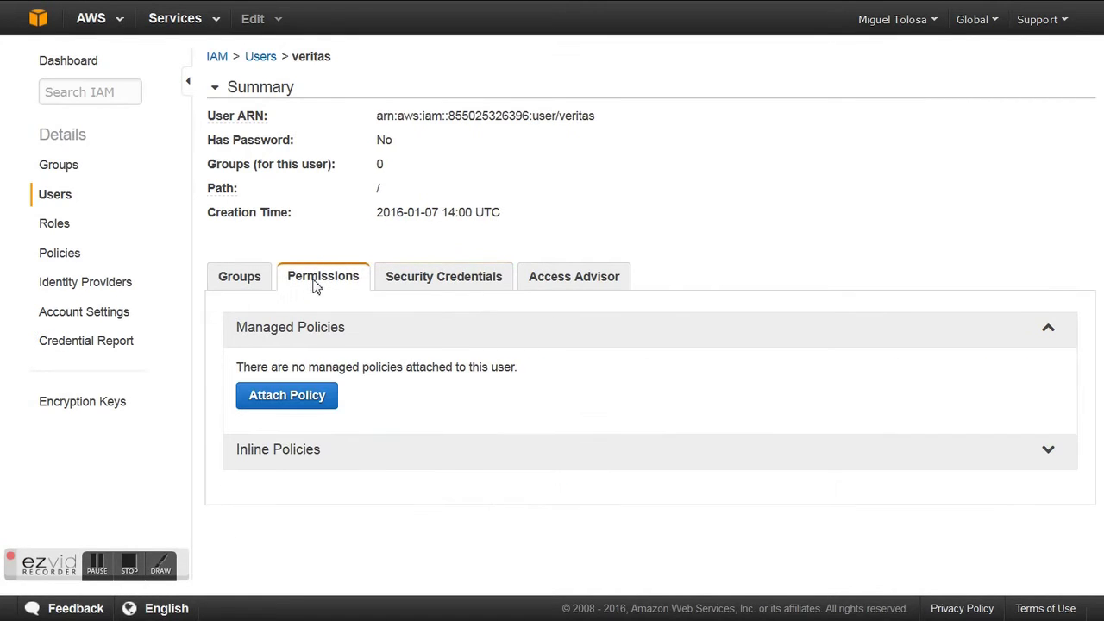
left_click(315, 405)
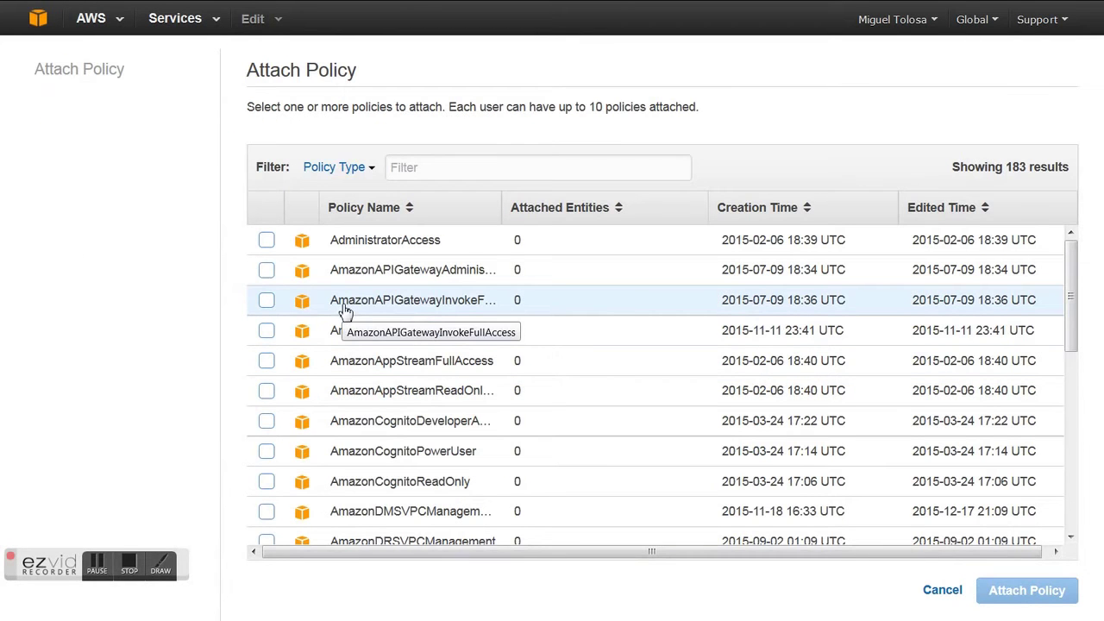
scroll(345, 315, "down", 3)
scroll(345, 321, "down", 6)
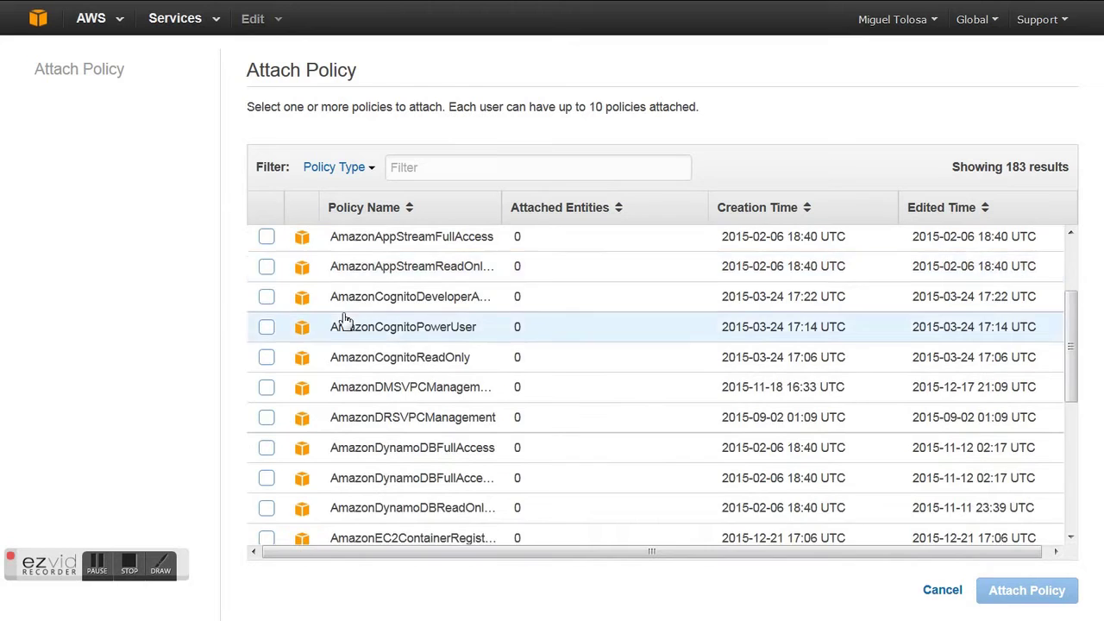
scroll(343, 321, "down", 8)
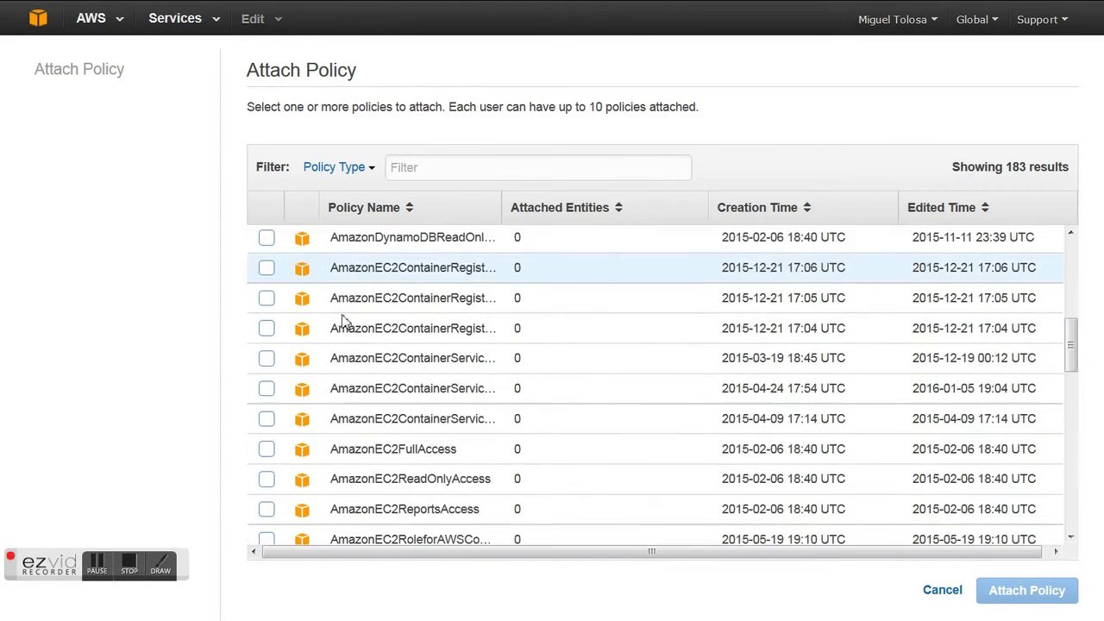
scroll(343, 324, "down", 10)
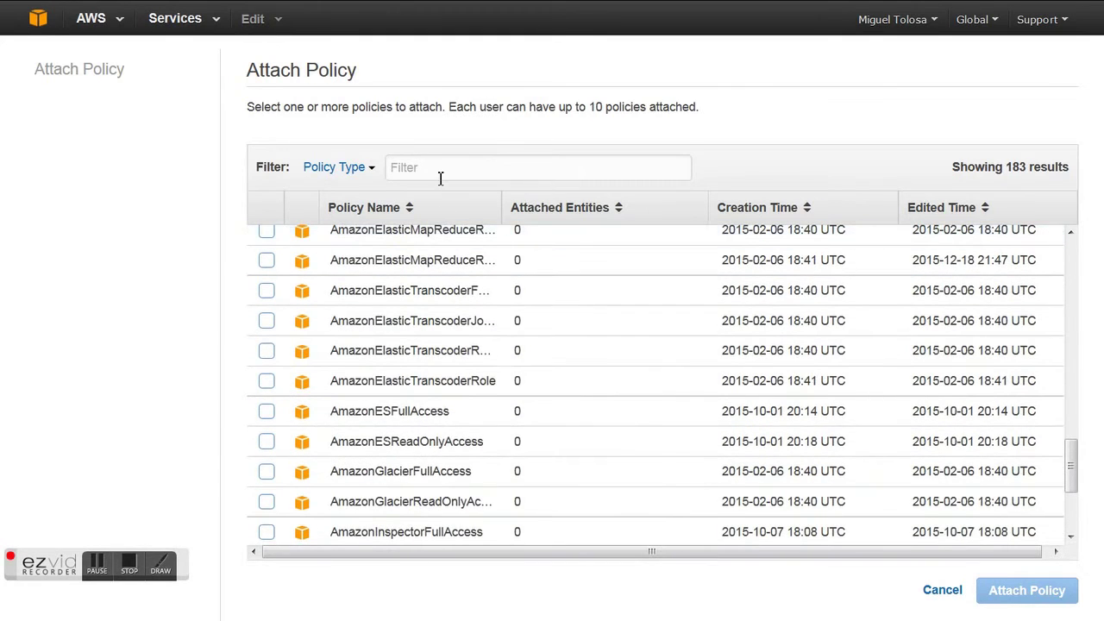
left_click(440, 178)
type("s3")
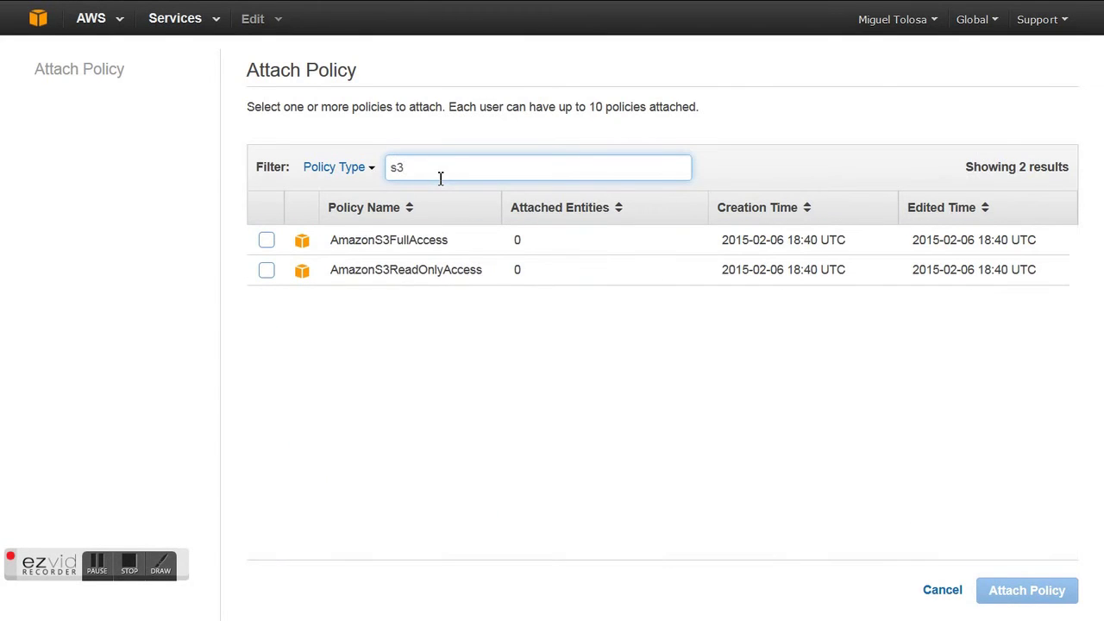
left_click(267, 240)
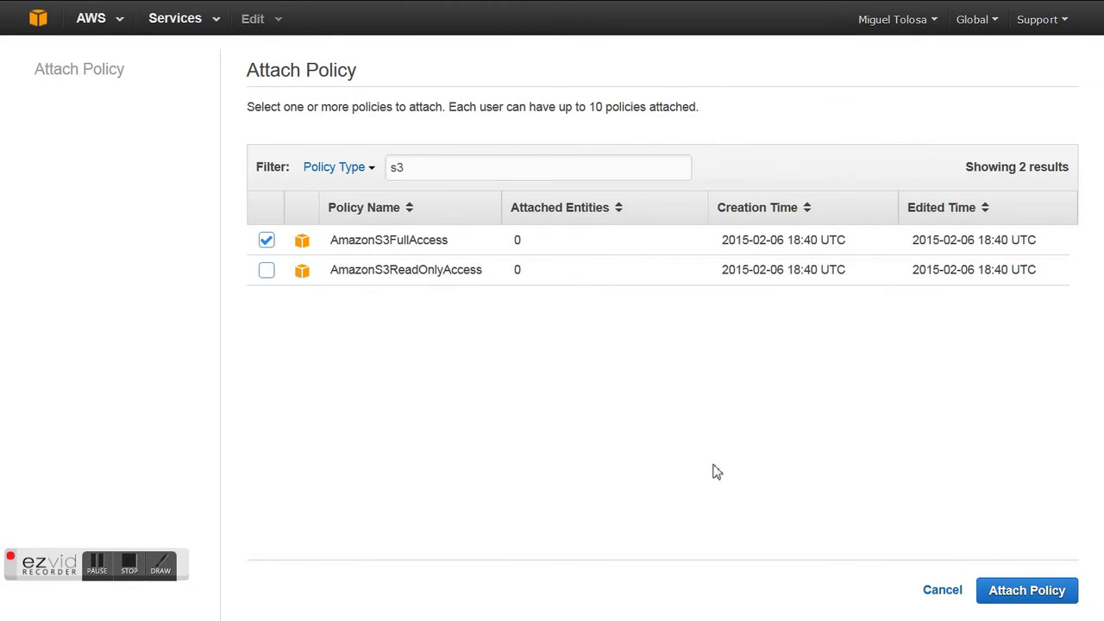
left_click(1008, 591)
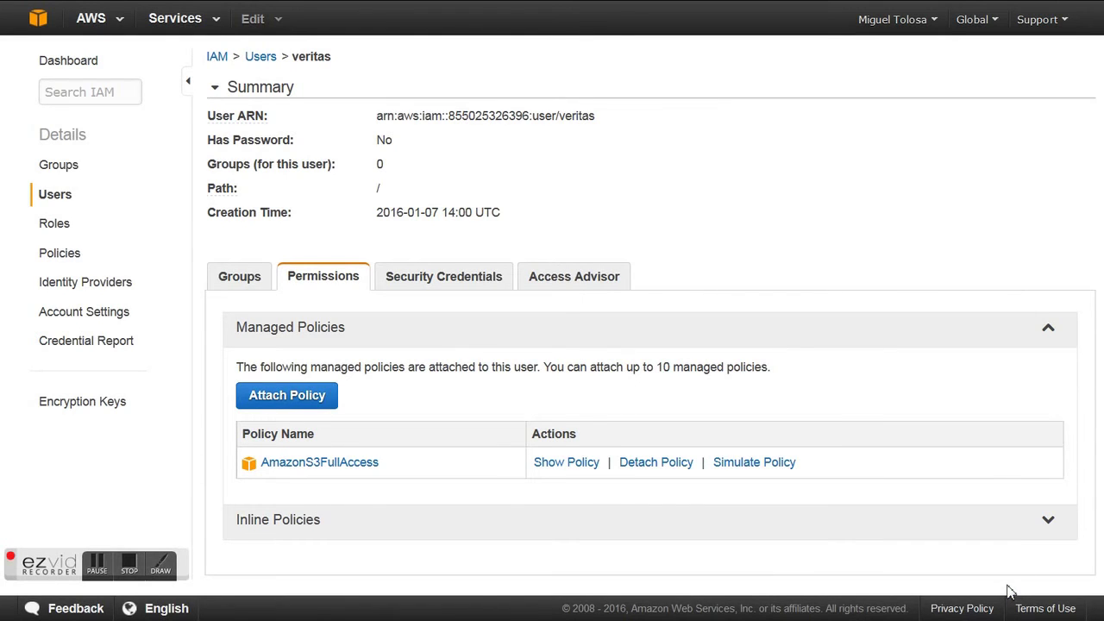
left_click(442, 275)
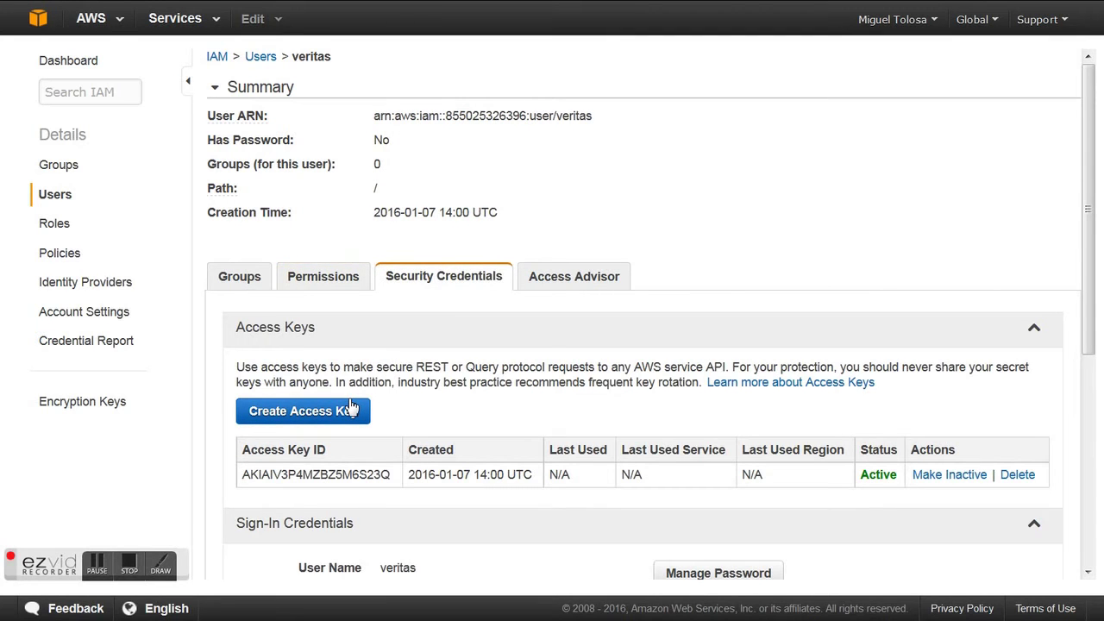
Back in Backup Exec, start configuring a Network storage device of type Cloud storage
key("alt+Tab")
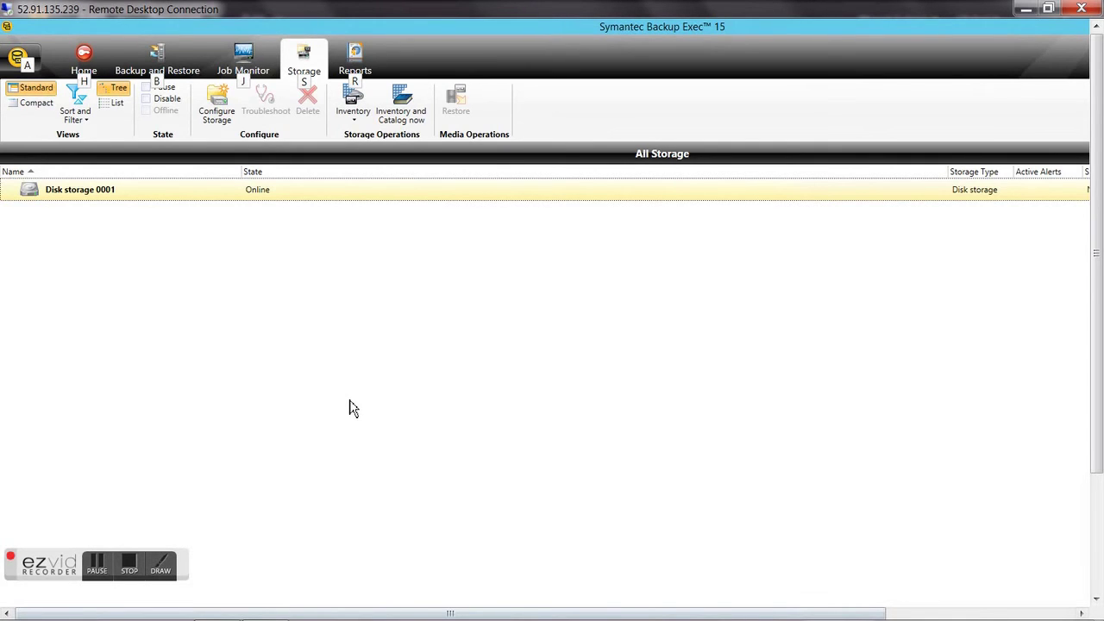
left_click(304, 59)
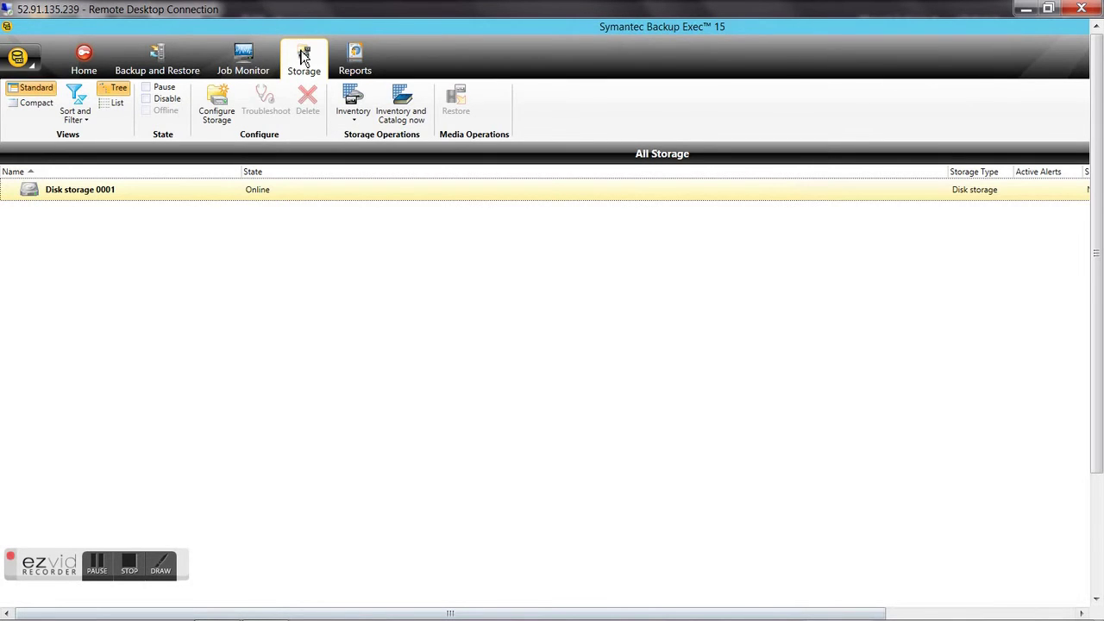
left_click(219, 130)
left_click(565, 373)
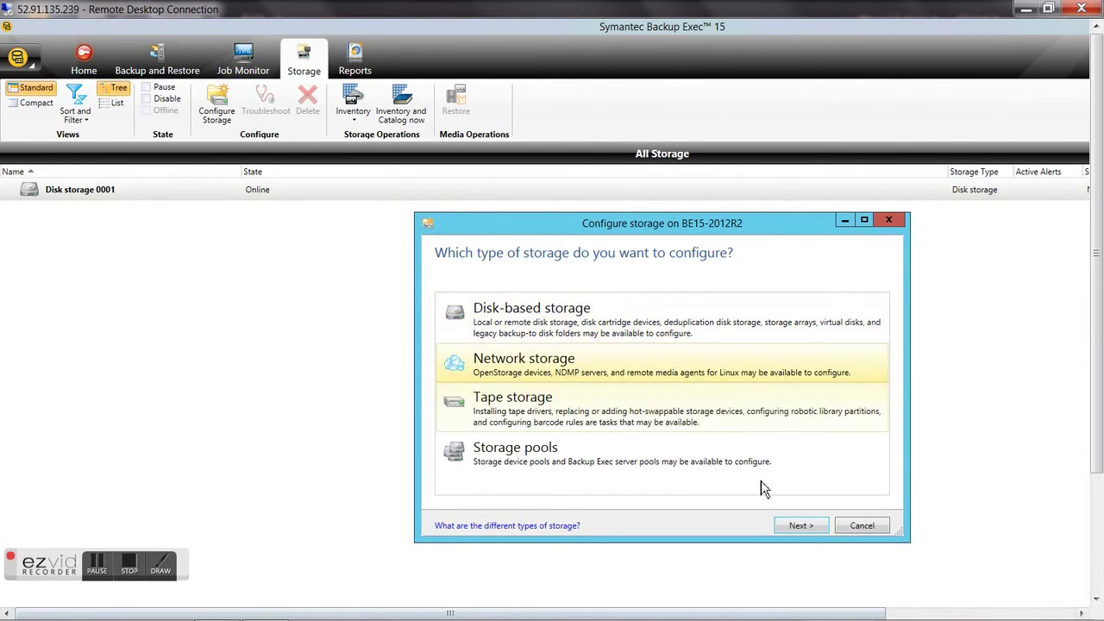
left_click(801, 526)
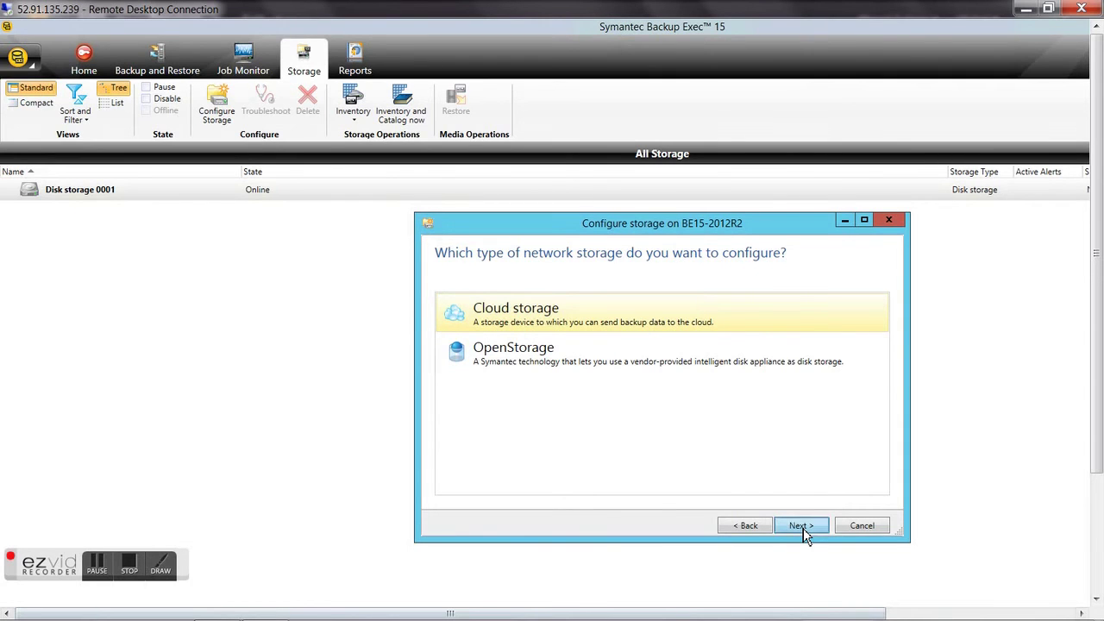
left_click(802, 525)
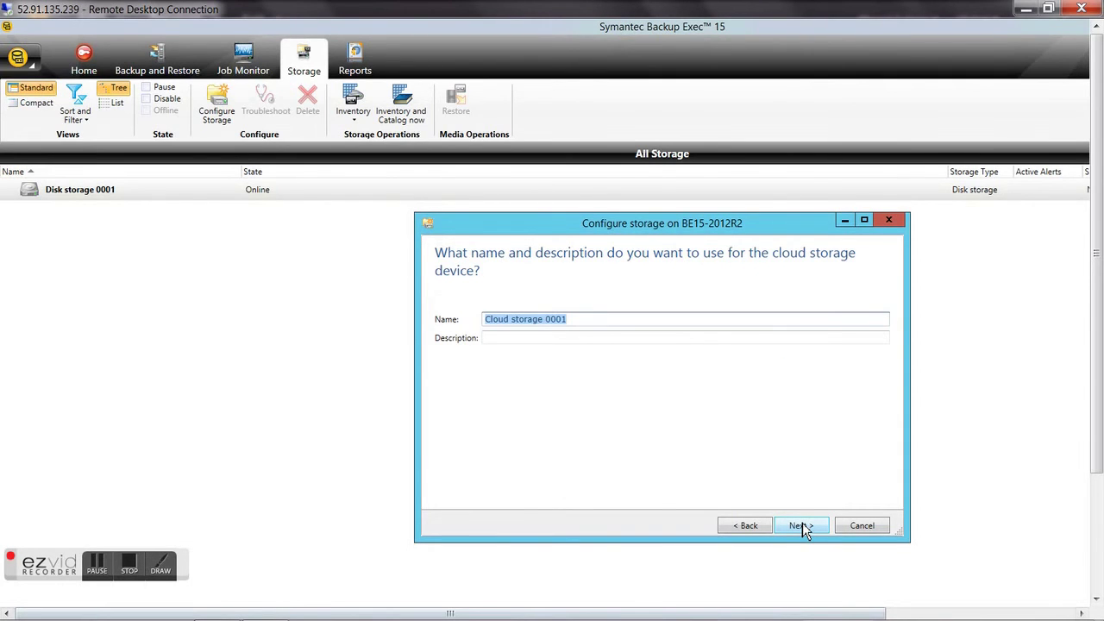
Name the device 'Amazon S3' with description 'new bucket'
type("Amazon S3")
key("Tab")
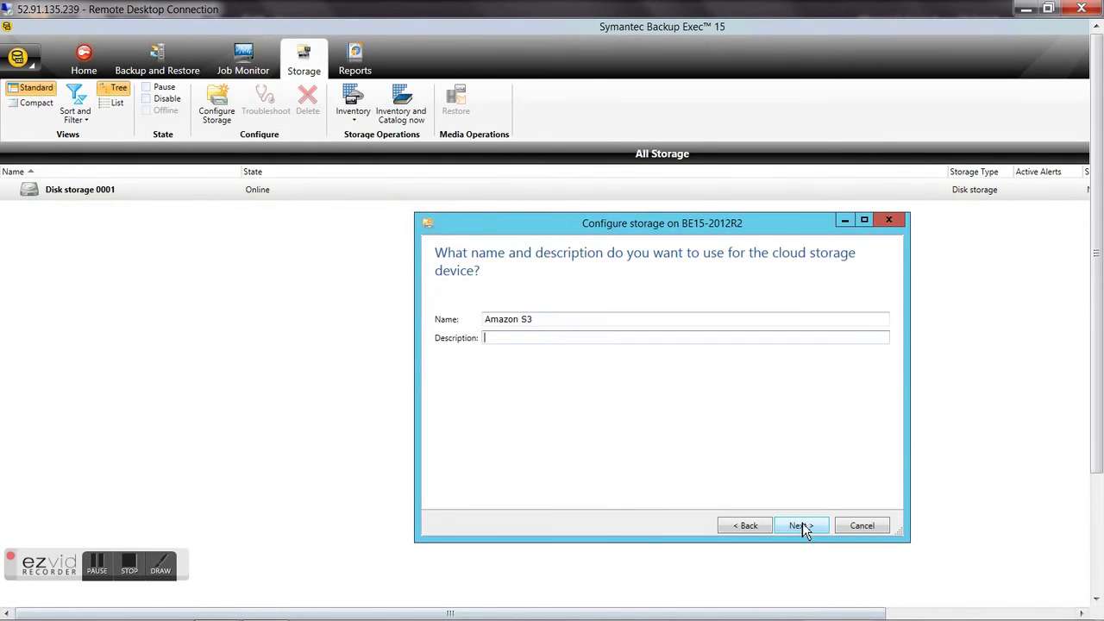
type("new bucket")
left_click(821, 527)
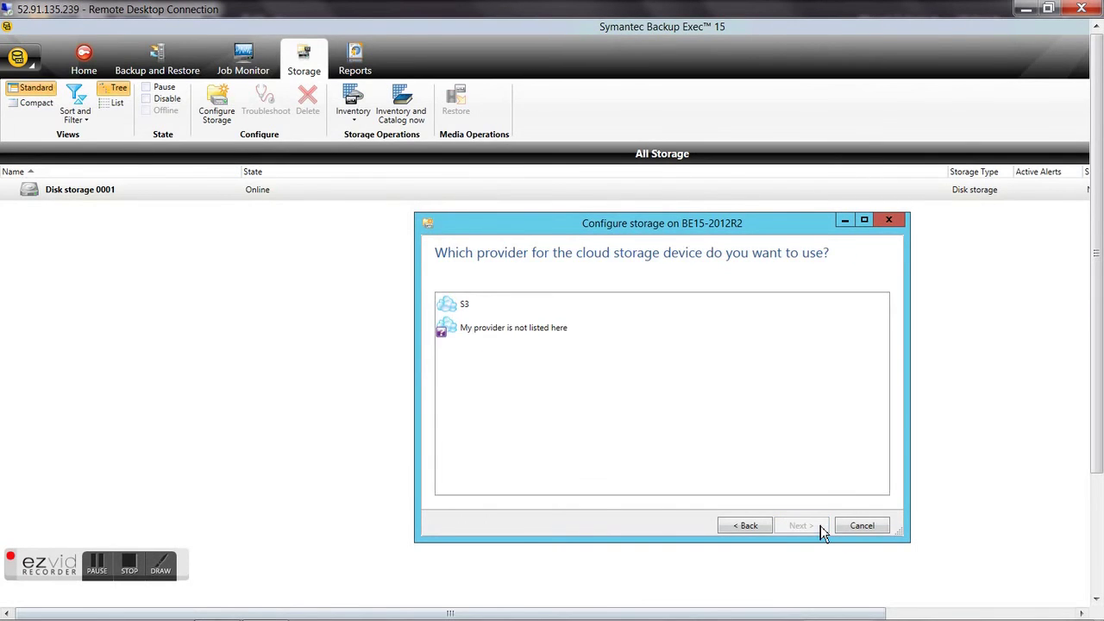
Choose S3 as the cloud provider, enter server amazon:amazon.com, and begin adding a logon account
left_click(480, 312)
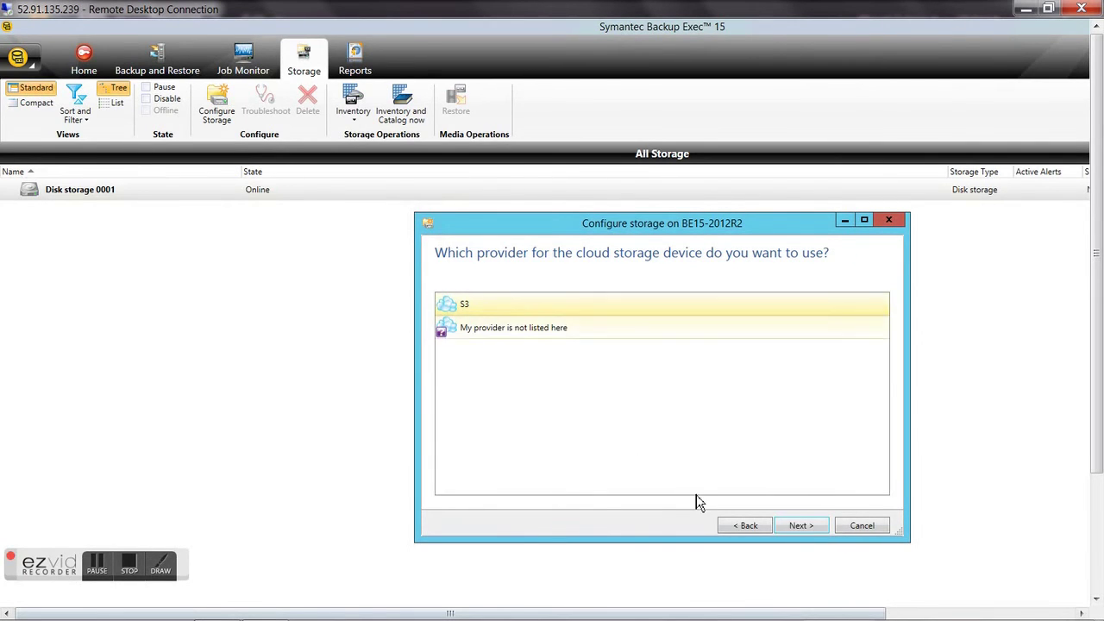
left_click(802, 526)
type("amazon:amazon.com")
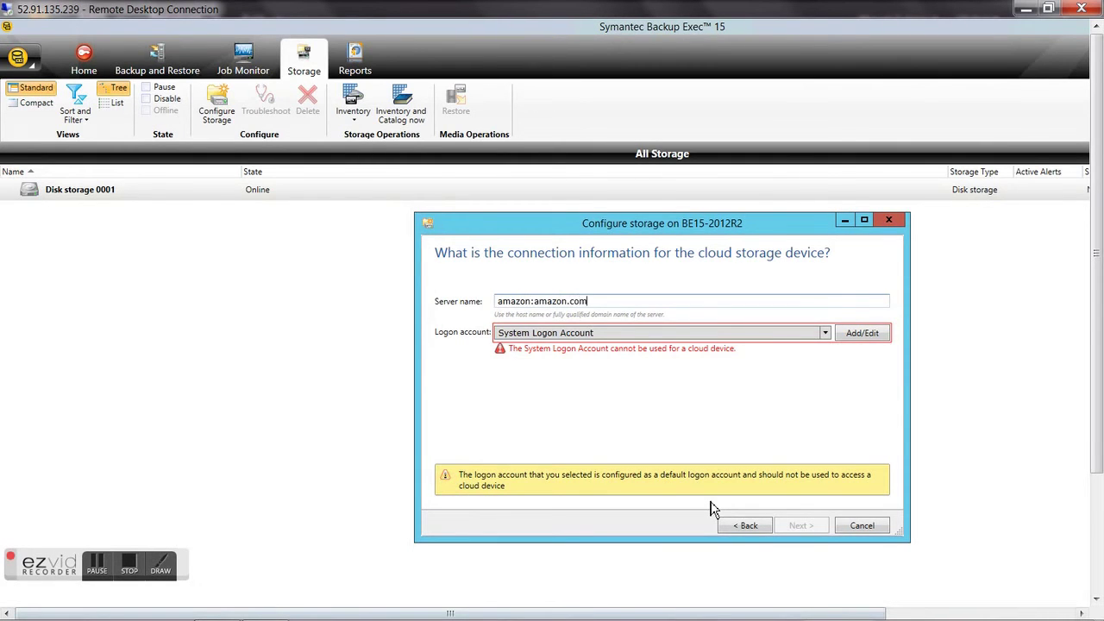
left_click(852, 339)
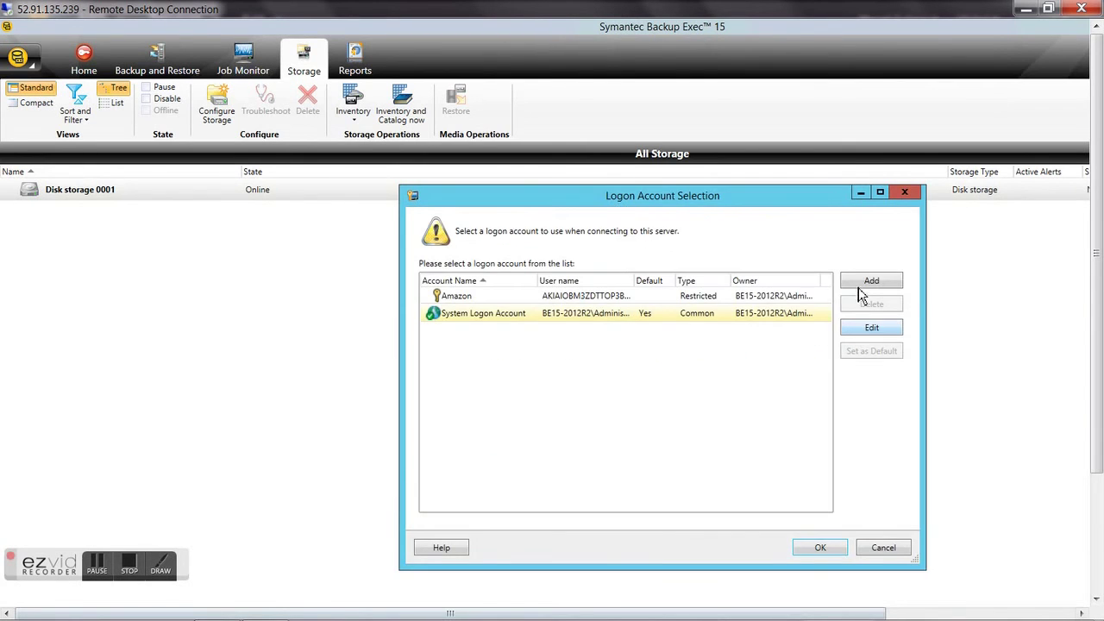
left_click(869, 282)
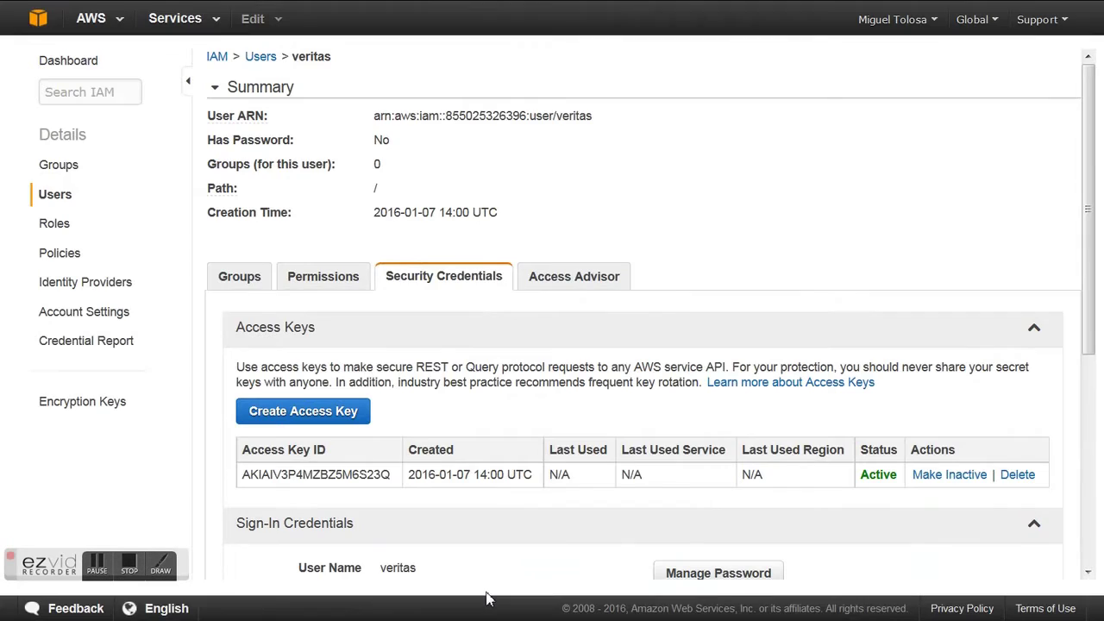
Create a new access key for the veritas user in AWS and copy its Access Key ID
left_click(322, 414)
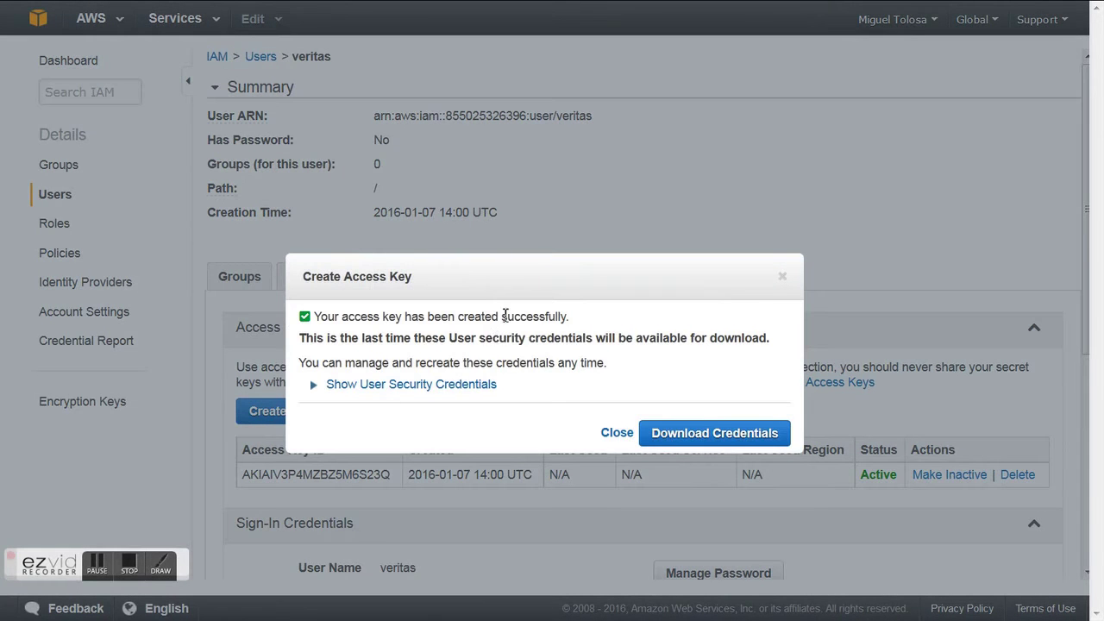
left_click(458, 384)
double_click(541, 445)
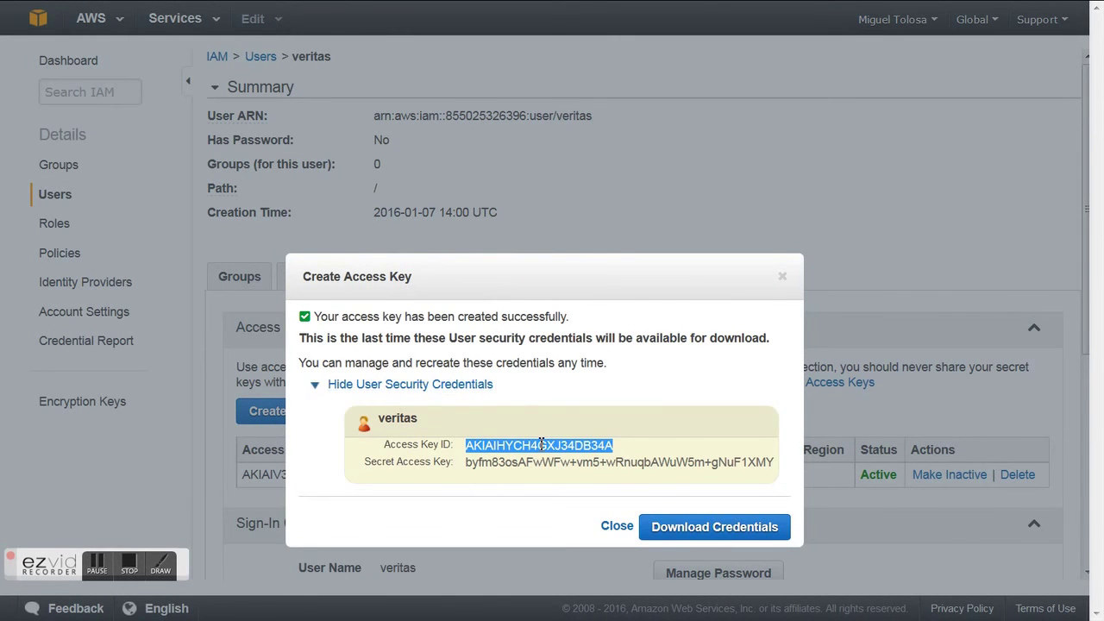
right_click(541, 443)
left_click(577, 457)
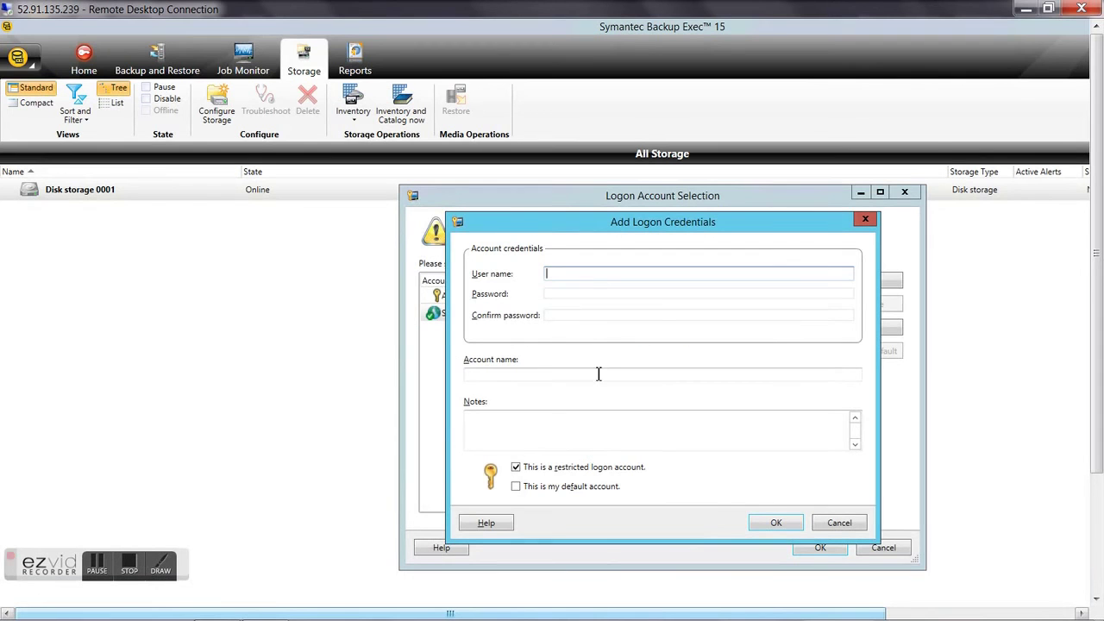
Paste the Access Key ID as user name and the Secret Access Key into both password fields
key("ctrl+v")
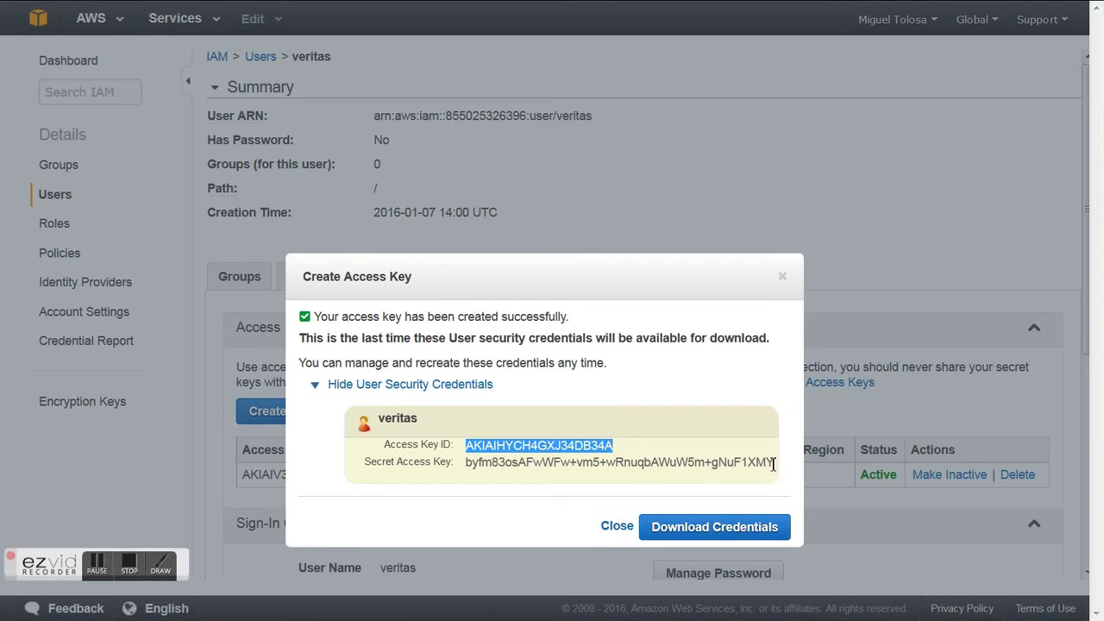
left_click_drag(775, 464, 470, 465)
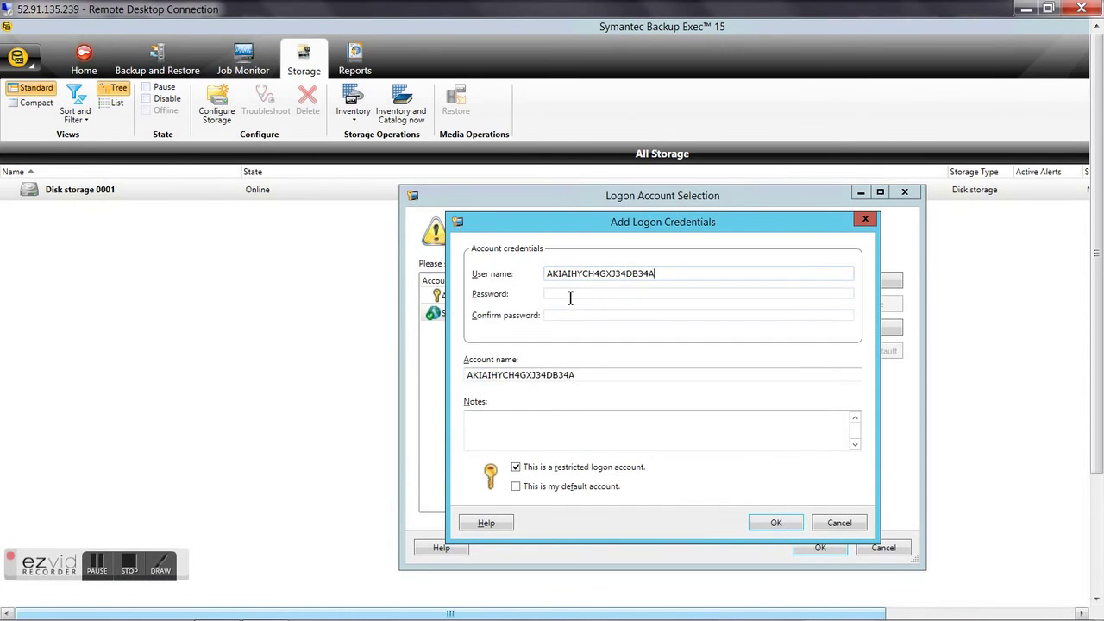
left_click(569, 294)
key("ctrl+v")
left_click(587, 316)
key("ctrl+v")
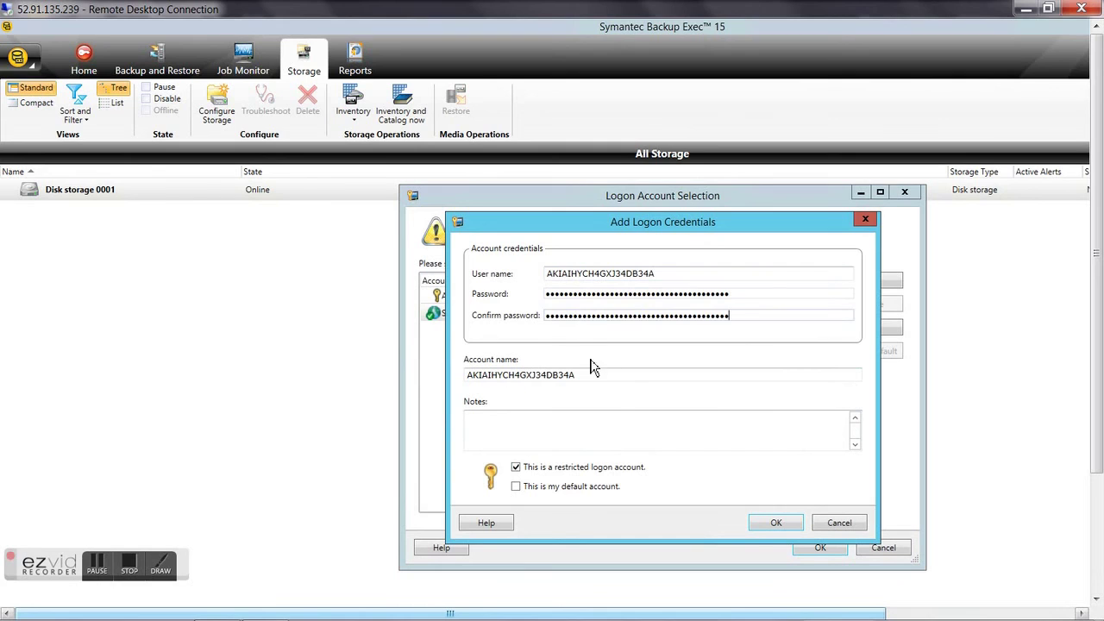
Rename the logon account to 'new-amazon' and save it
double_click(593, 375)
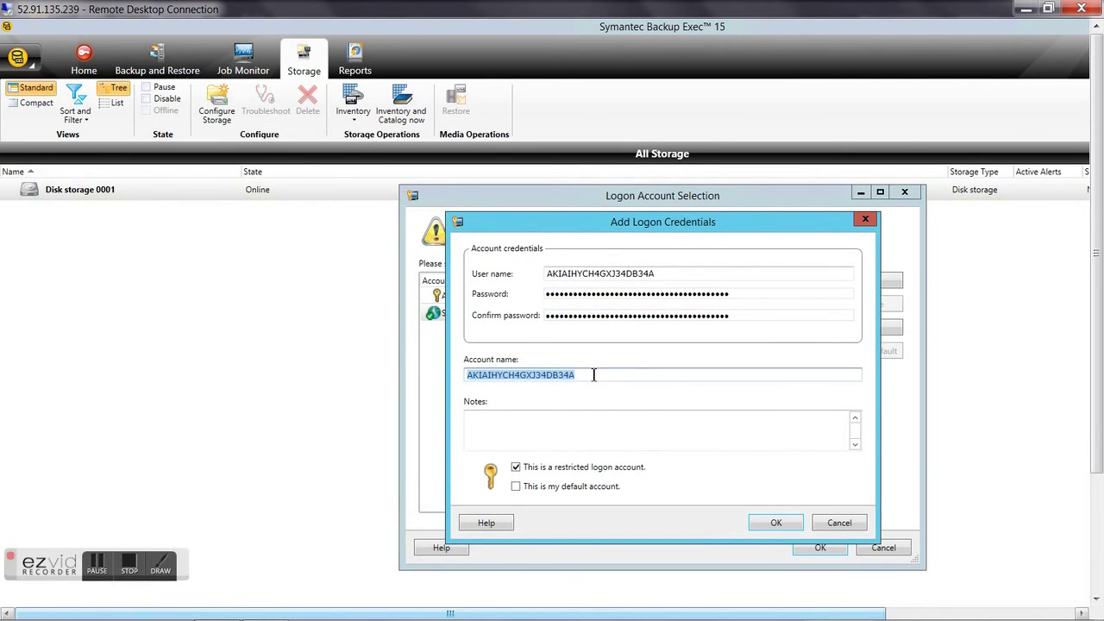
type("A")
key("BackSpace")
type("new")
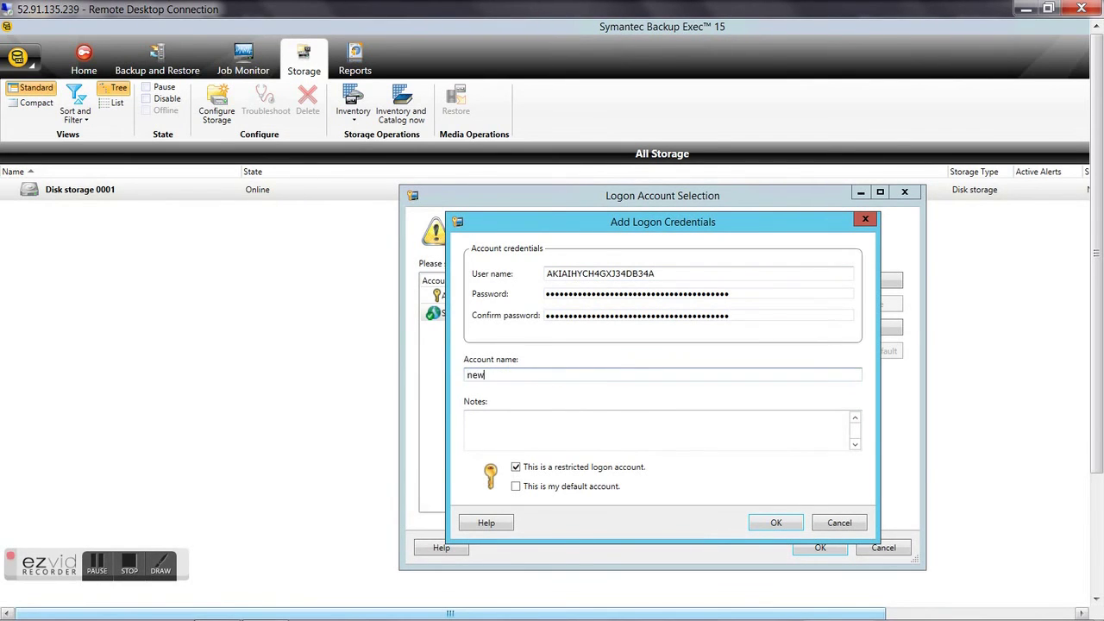
type("-amazon")
left_click(790, 527)
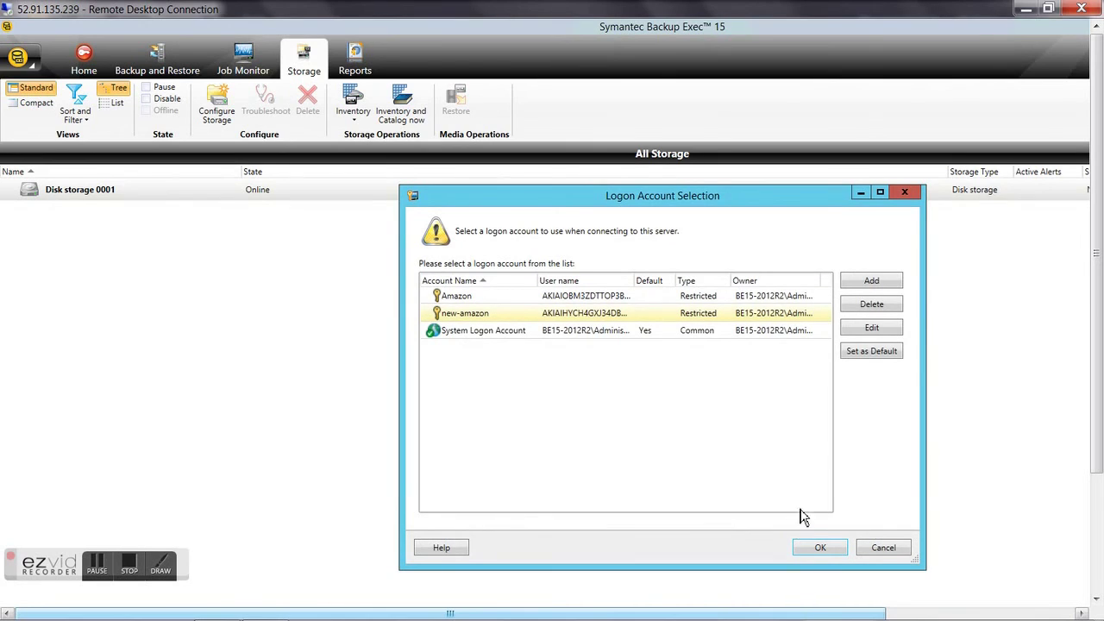
Use logon new-amazon, pick bucket veritas-bucket-new, keep 2 concurrent operations, and finish the wizard
left_click(828, 552)
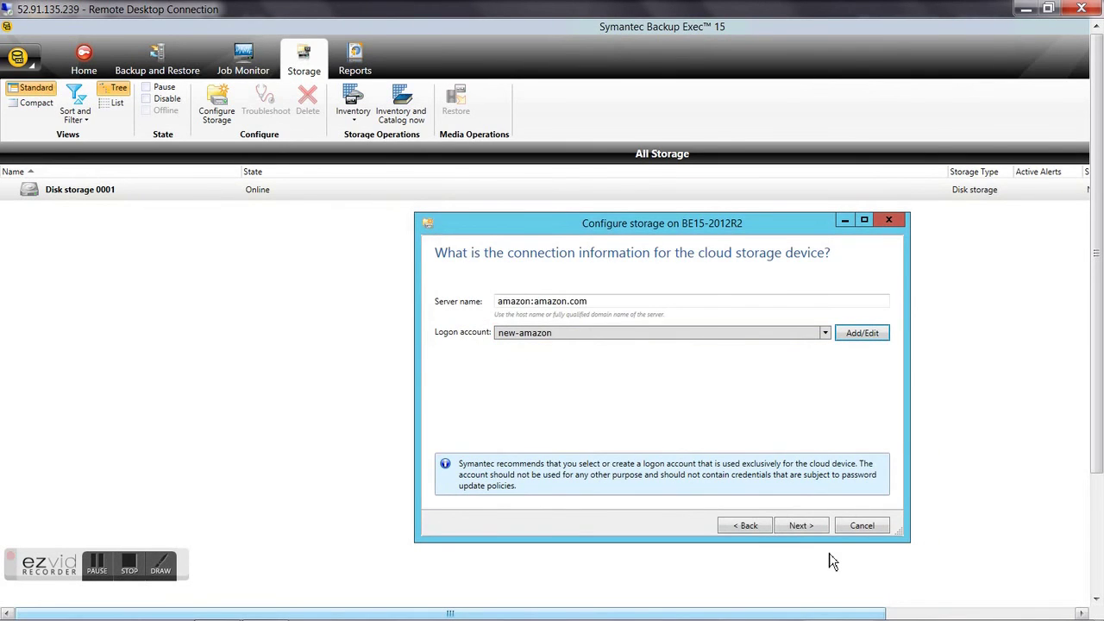
left_click(802, 526)
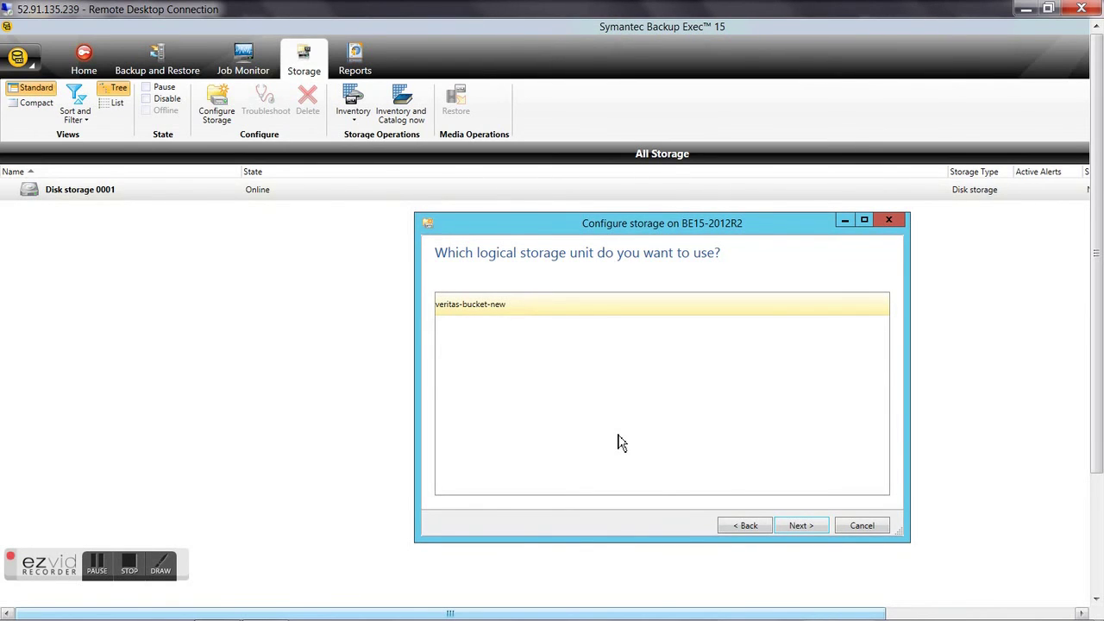
left_click(803, 527)
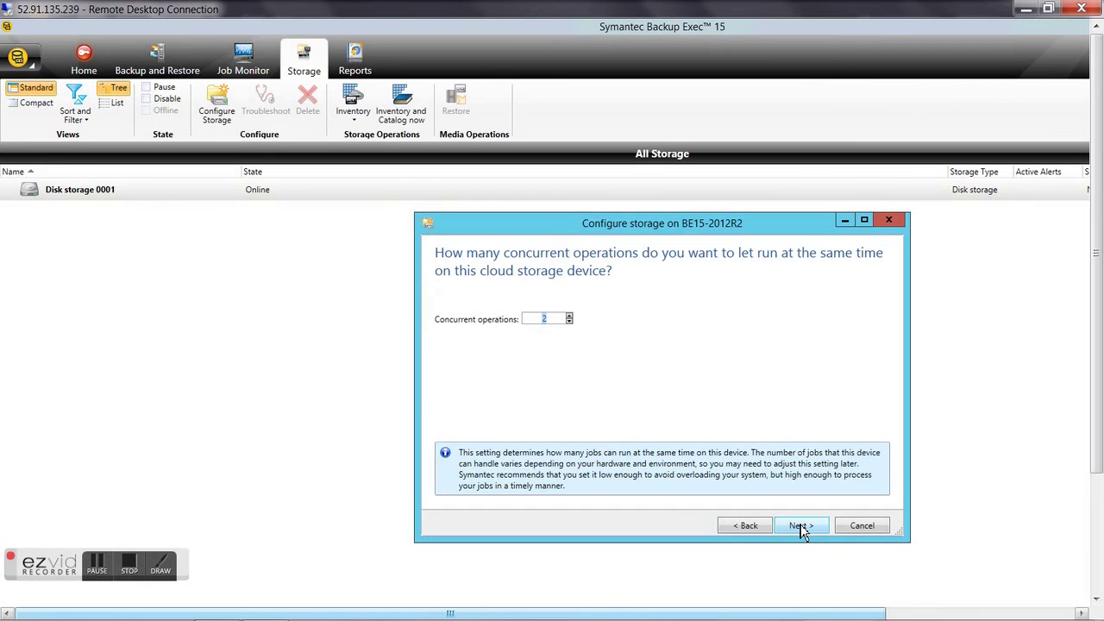
left_click(803, 528)
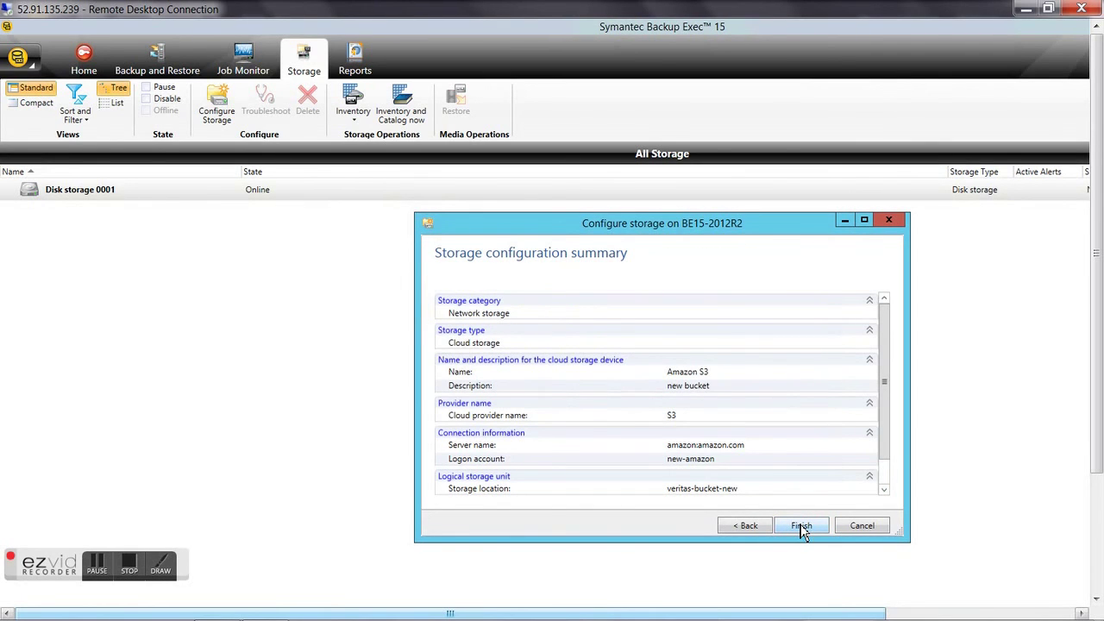
left_click(802, 527)
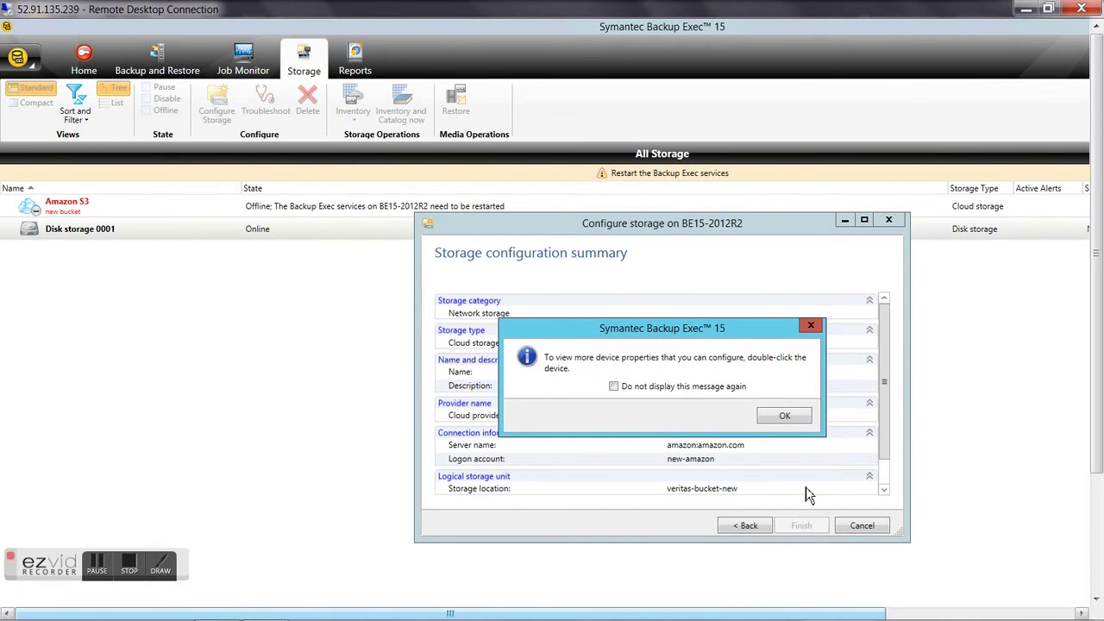
Dismiss the properties tip and agree to restart the Backup Exec services
left_click(802, 417)
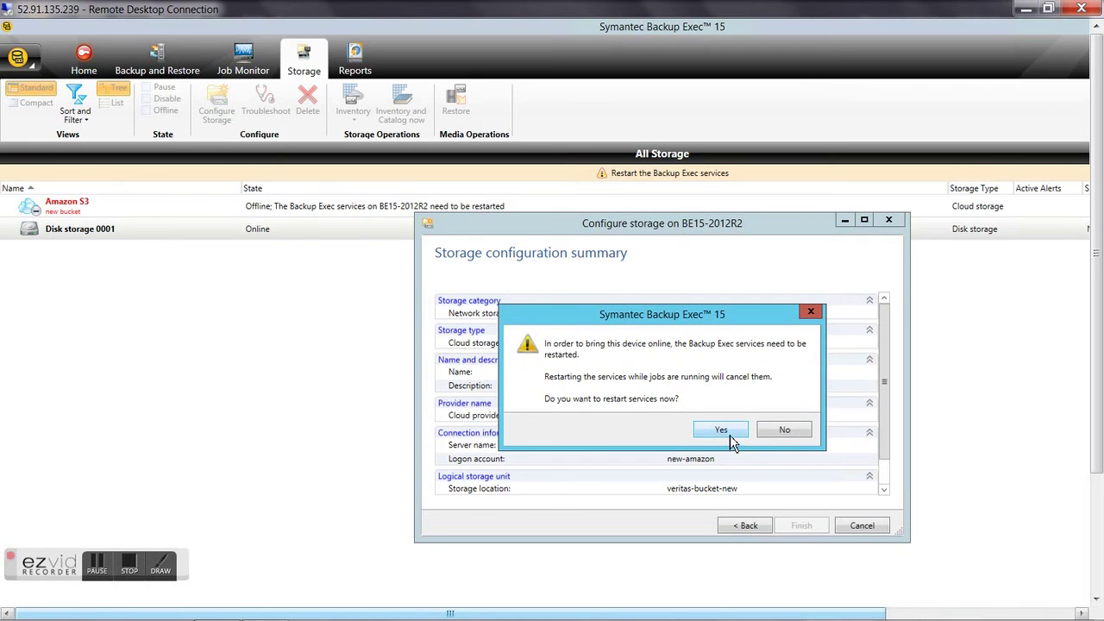
left_click(730, 436)
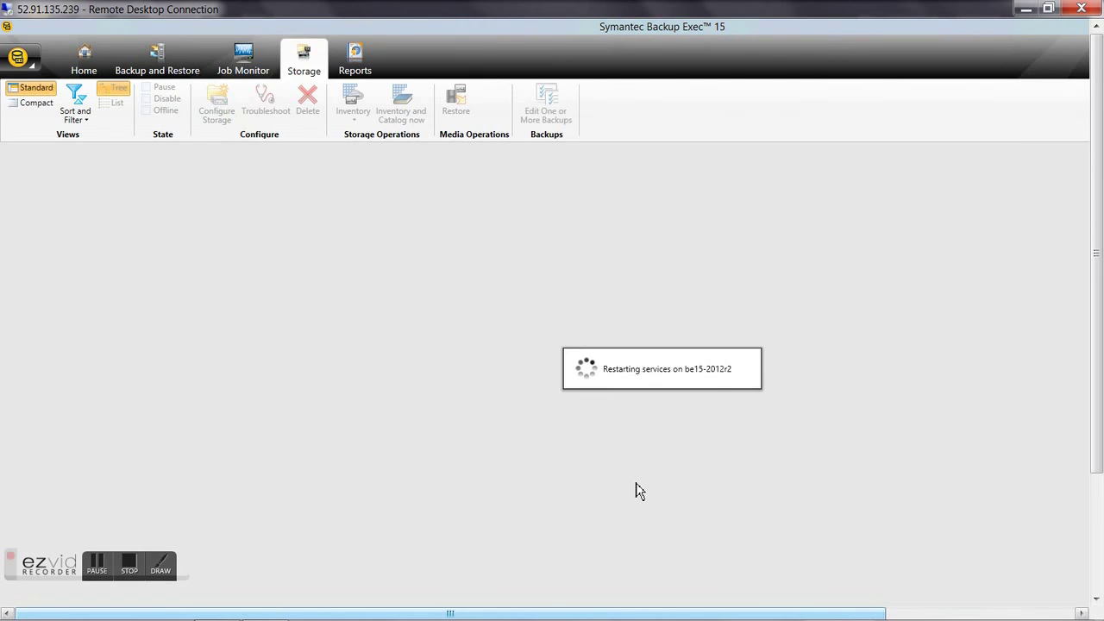
left_click(98, 565)
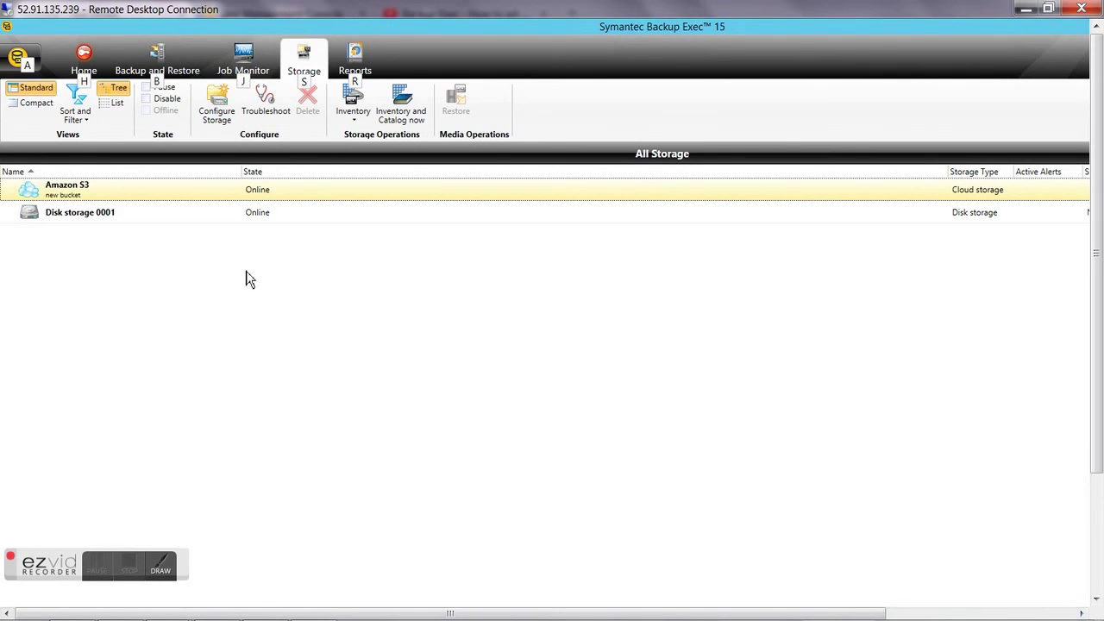
Check the Amazon S3 device's details, then return to the All Storage list
key("alt")
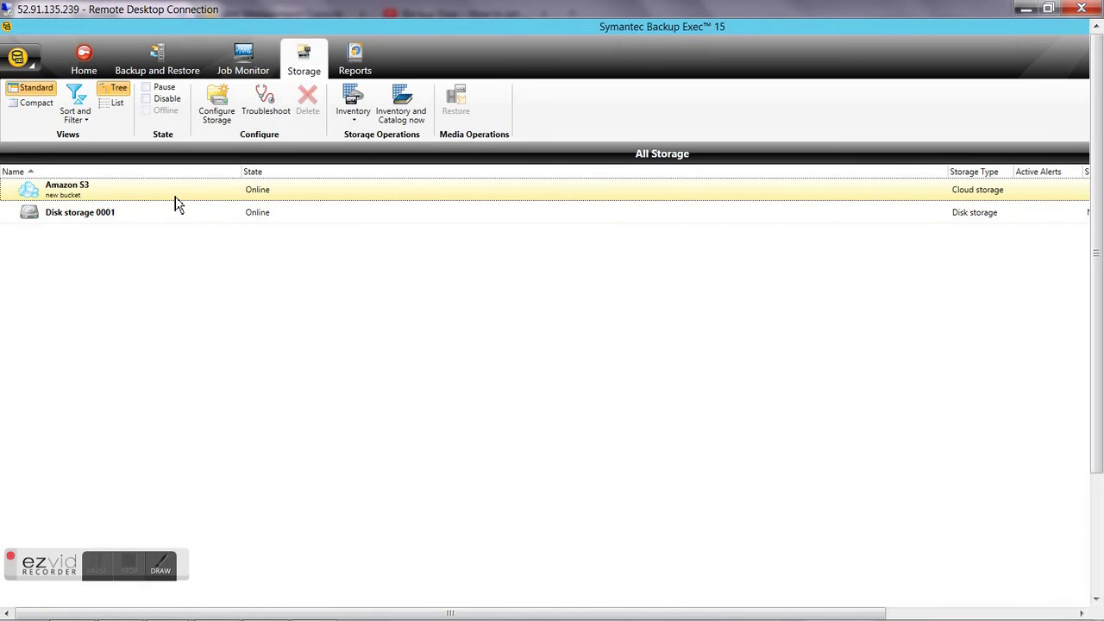
double_click(175, 197)
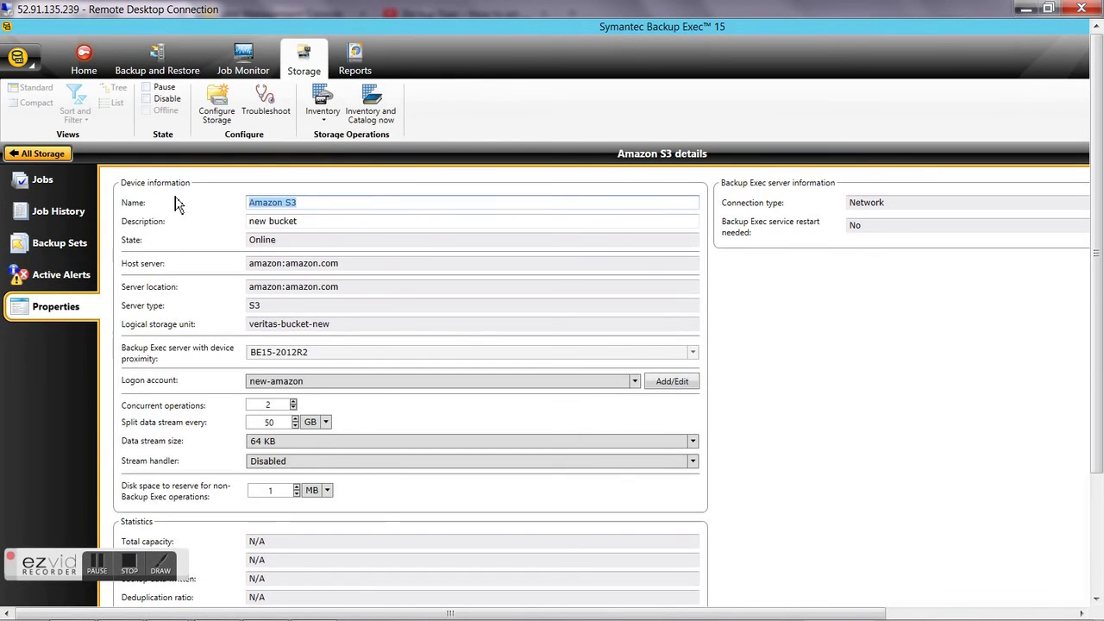
left_click(60, 152)
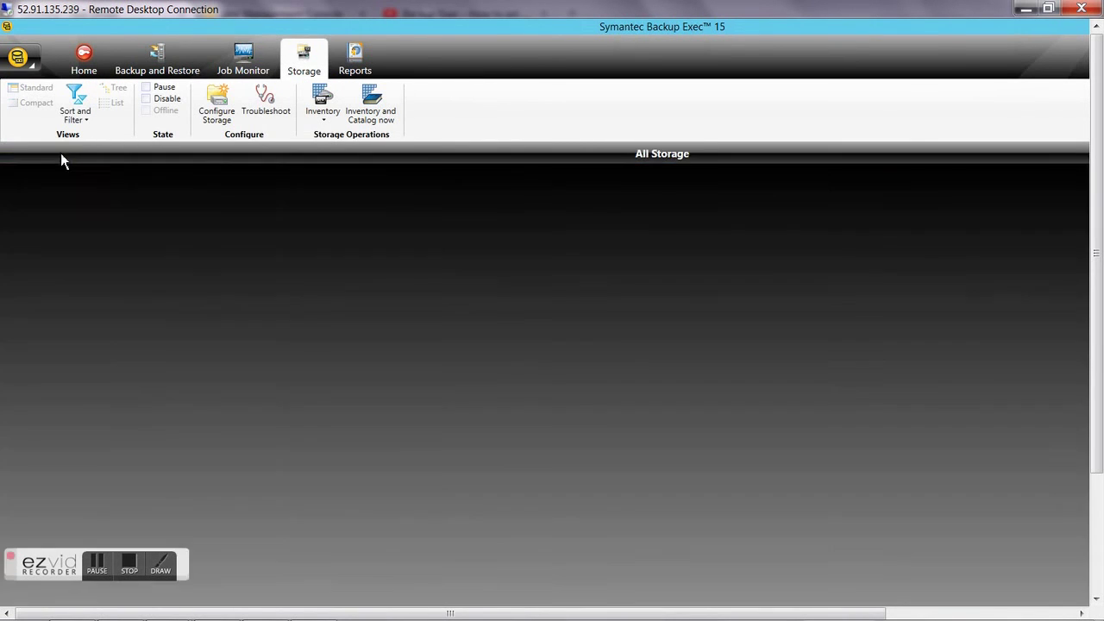